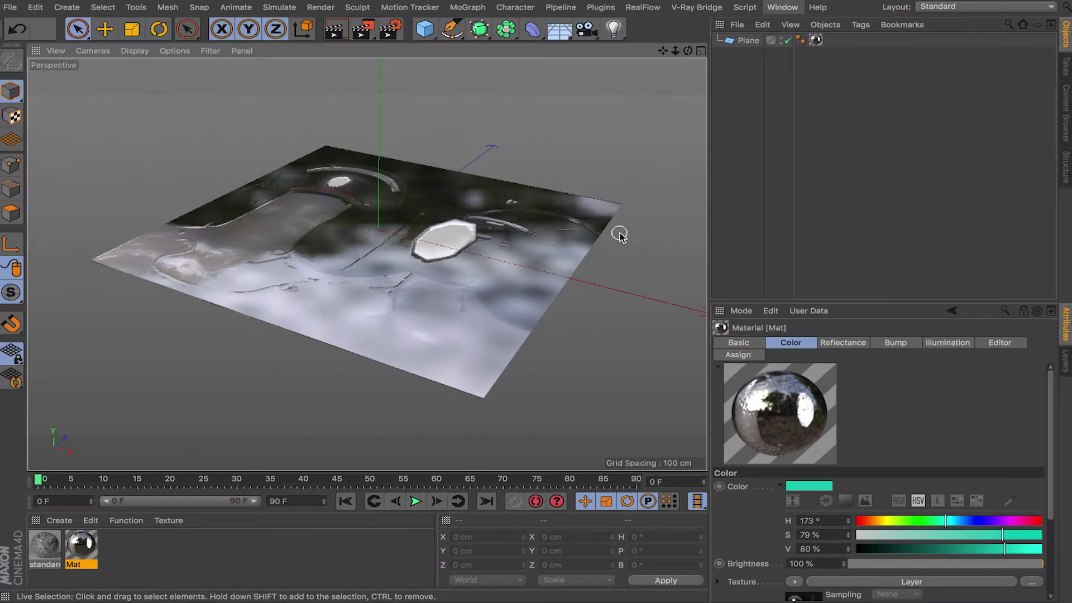
Step: Examine the Mat material's Bump, Color, Diffusion and Luminance channel settings
mouse_move(410, 246)
left_mouse_down("alt")
mouse_move(405, 226)
mouse_move(398, 240)
left_mouse_up("alt")
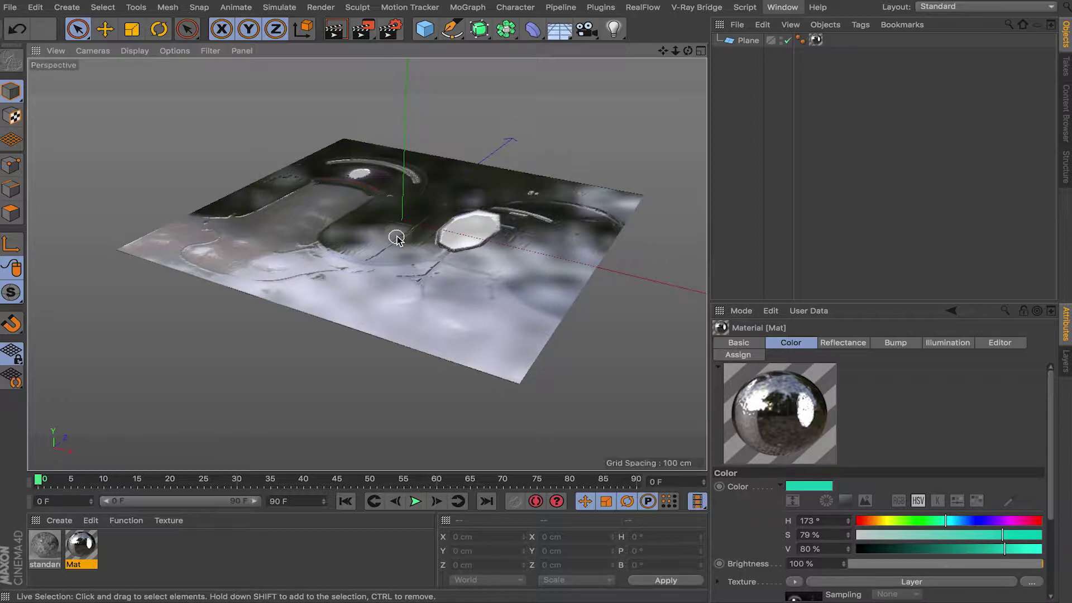
double_click(78, 549)
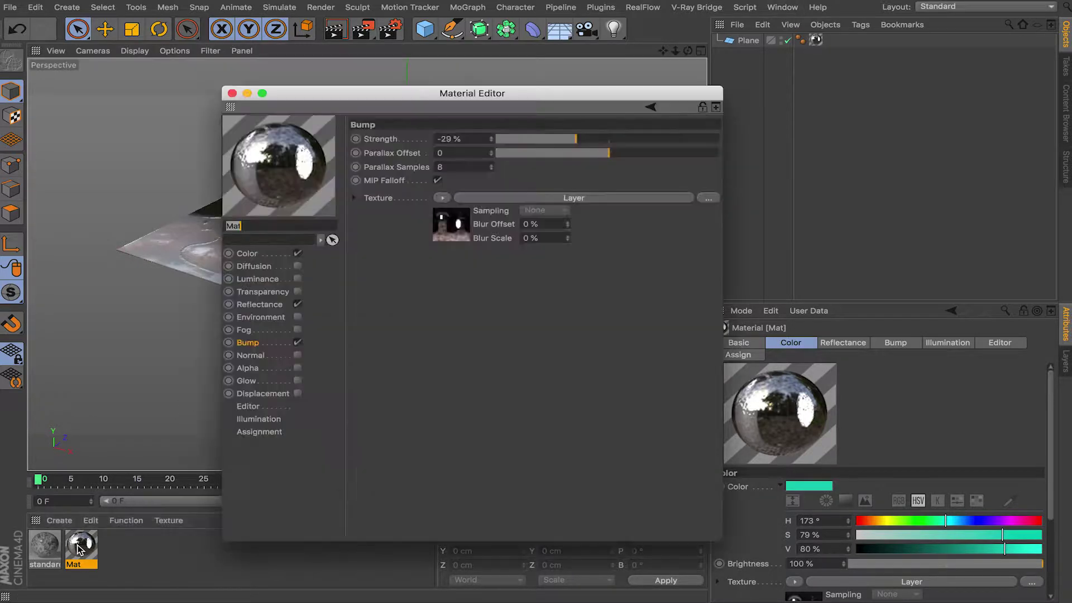
left_click(231, 94)
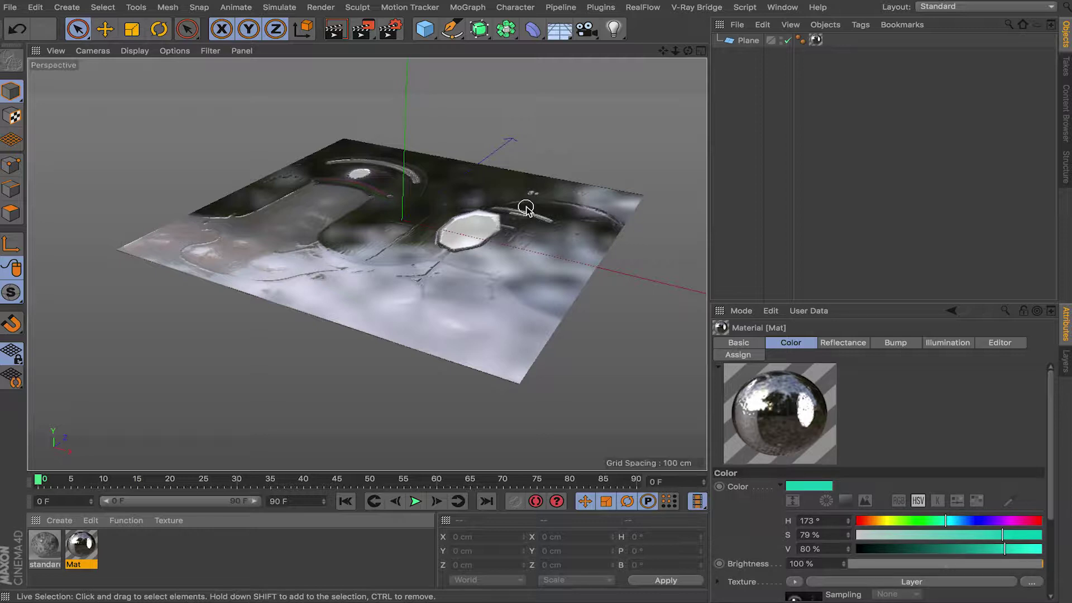
double_click(89, 547)
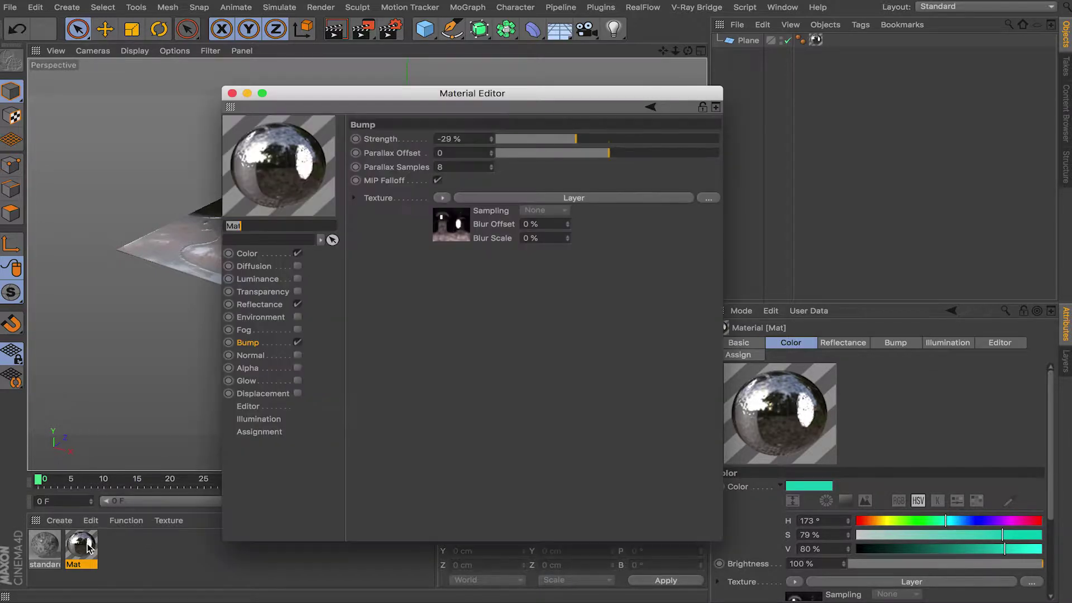
left_click(248, 254)
left_click(254, 267)
left_click(258, 279)
left_click(232, 93)
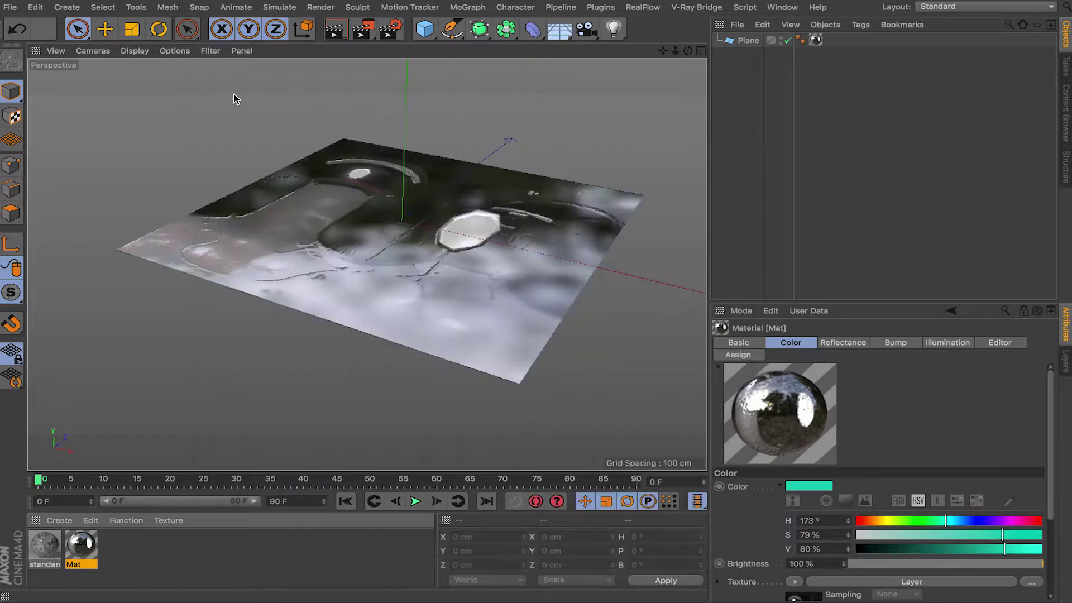
Step: Examine the shader network of the Arnold standard_surface material, including its noise node
left_click(53, 556)
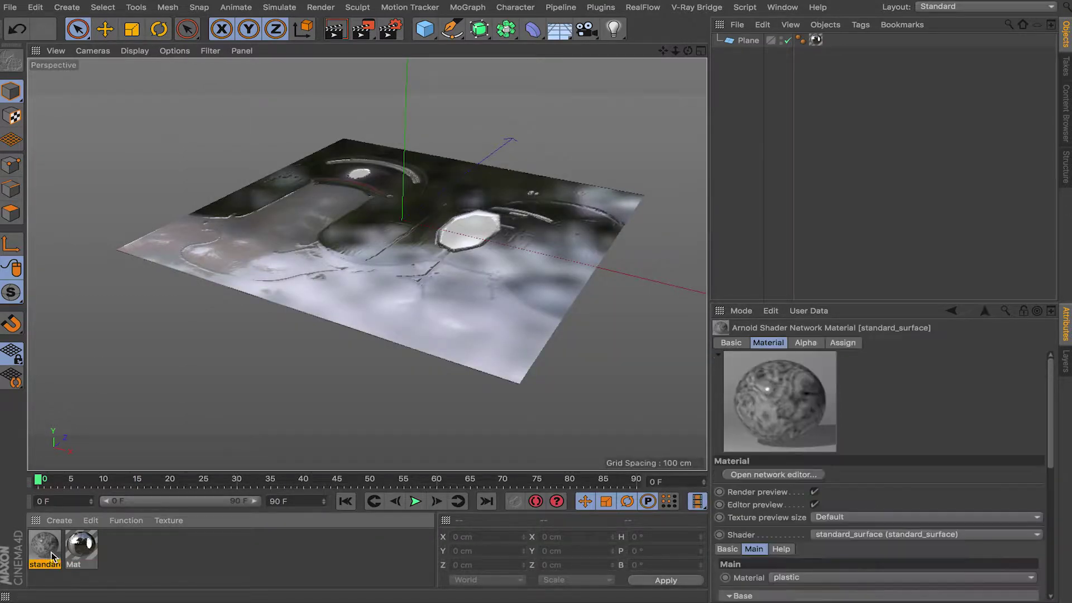
left_click(809, 475)
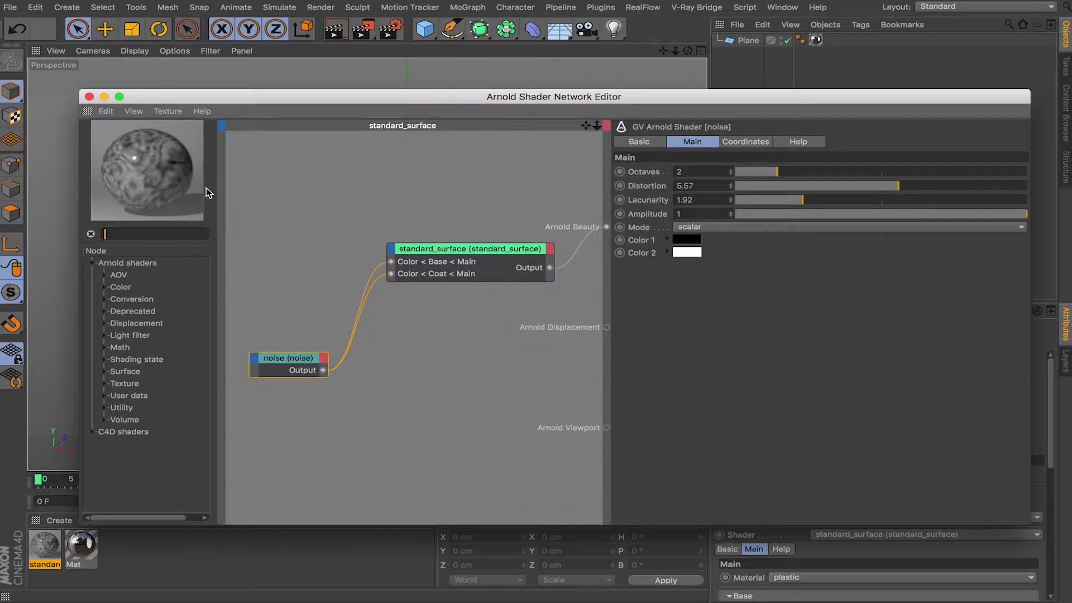
left_click(89, 97)
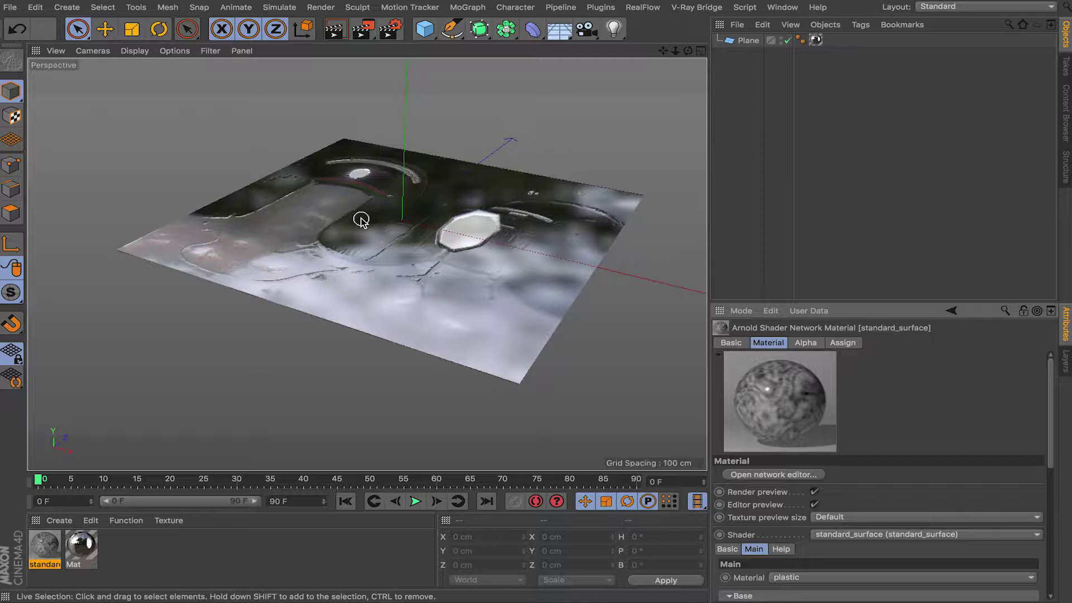
Step: Clear the Layer texture from the Mat material's Color channel and disable the Reflectance and Bump channels
mouse_move(346, 285)
left_mouse_down("alt")
mouse_move(333, 376)
mouse_move(335, 296)
mouse_move(417, 237)
mouse_move(261, 241)
mouse_move(223, 318)
mouse_move(300, 296)
left_mouse_up("alt")
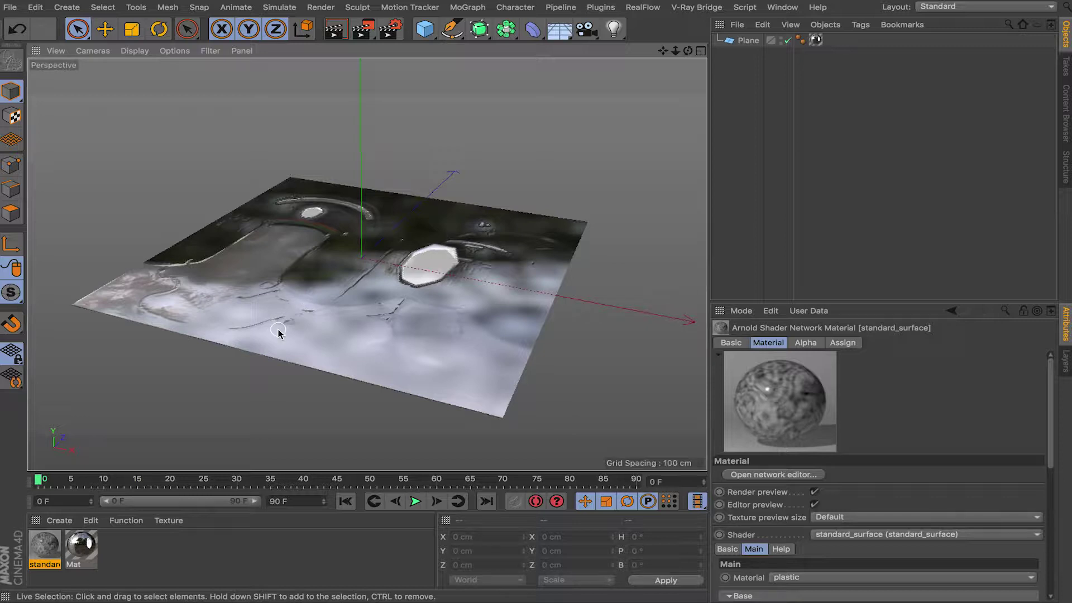
double_click(81, 548)
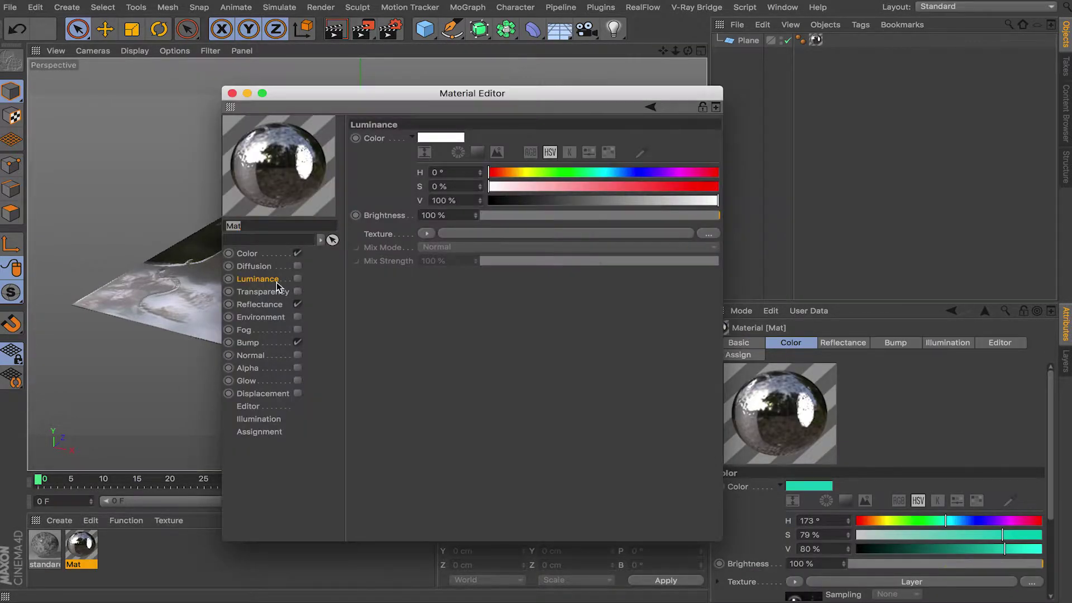
left_click(257, 255)
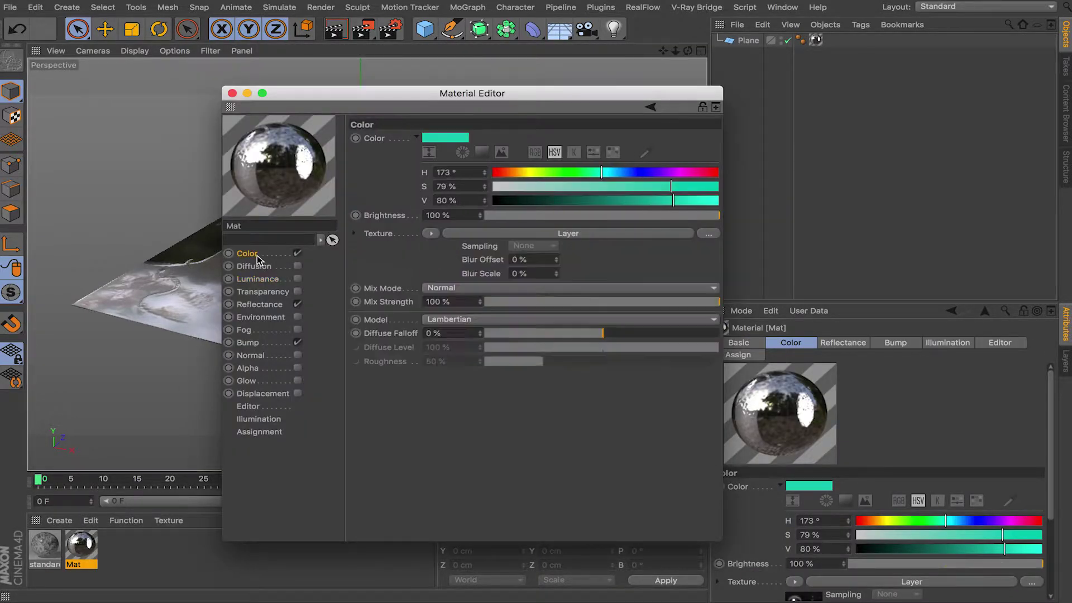
left_click(431, 233)
left_click(469, 214)
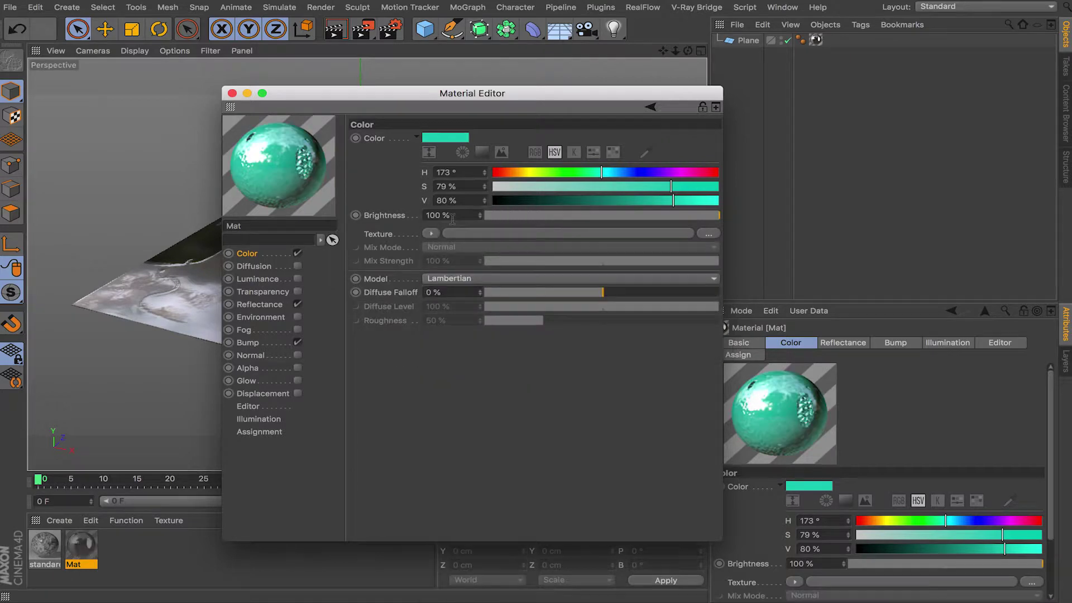
left_click(298, 305)
left_click(297, 343)
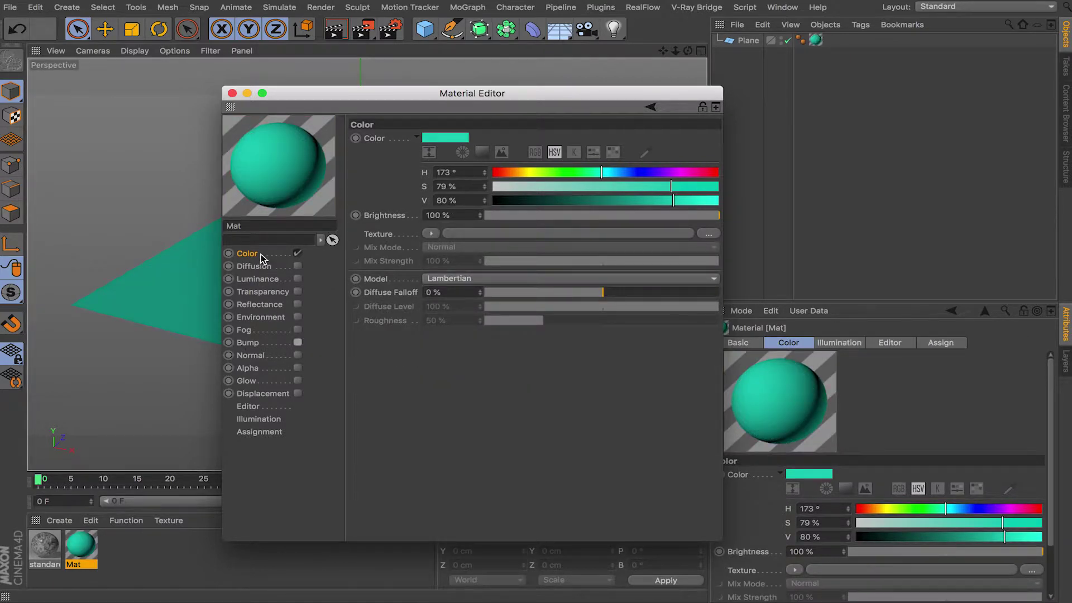
Step: Set the Mat material's base color to purple with H 243°, S 27 % and V 80 %
left_click(449, 140)
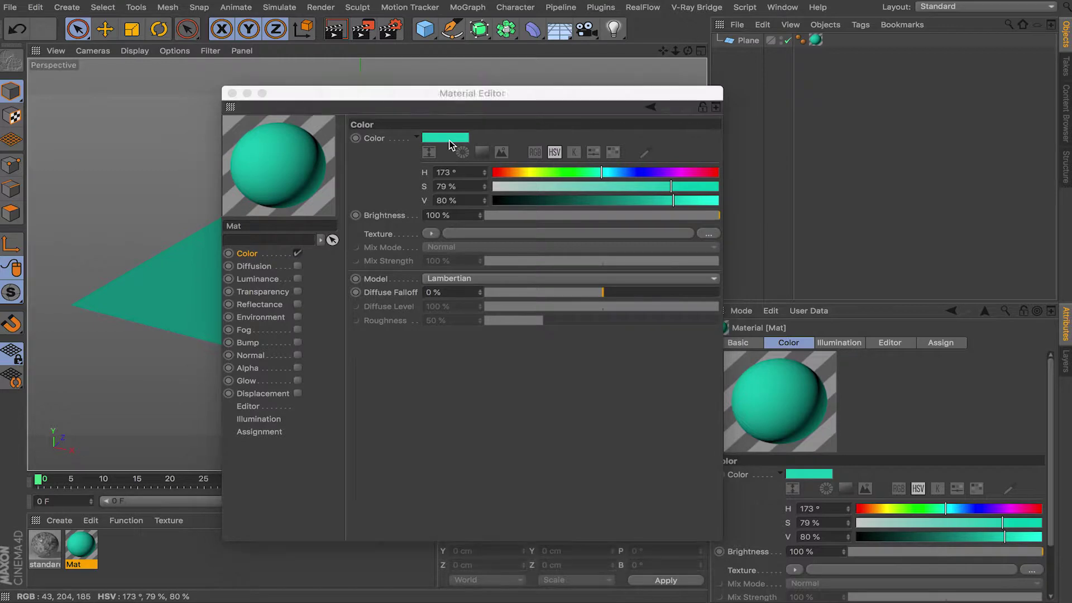
left_click_drag(470, 161, 446, 156)
left_click(511, 139)
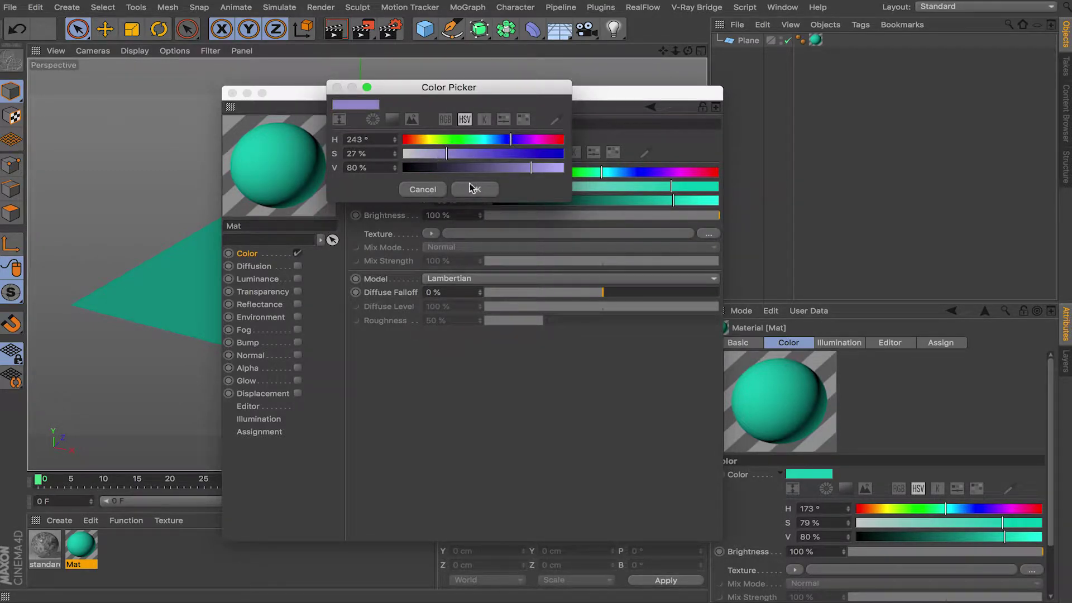
left_click(474, 188)
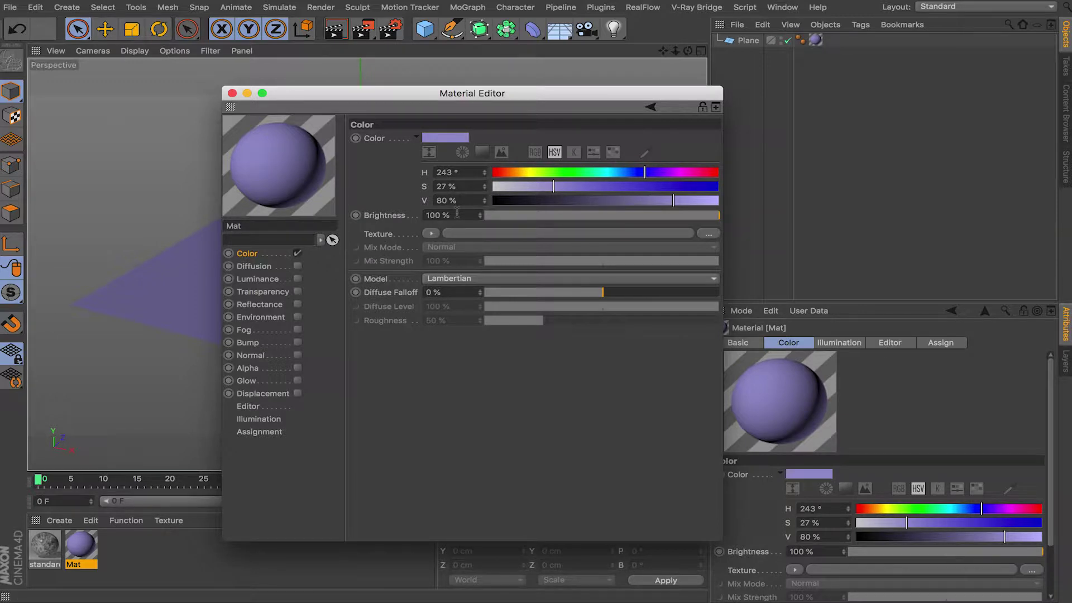
Step: Assign a Layer shader as the Color channel's texture and open its shader properties
left_click(433, 235)
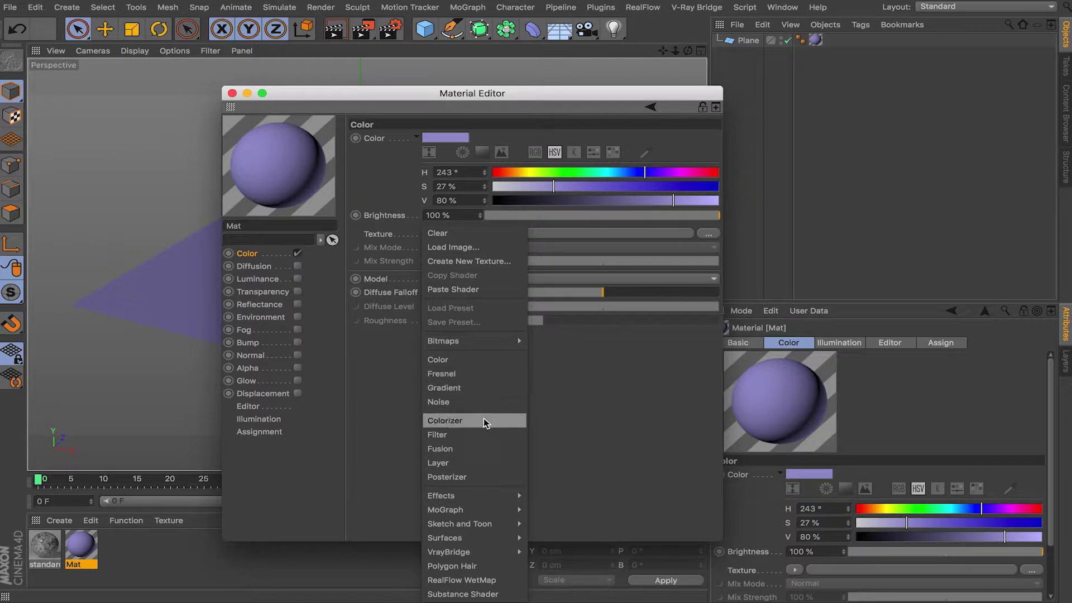
left_click(474, 463)
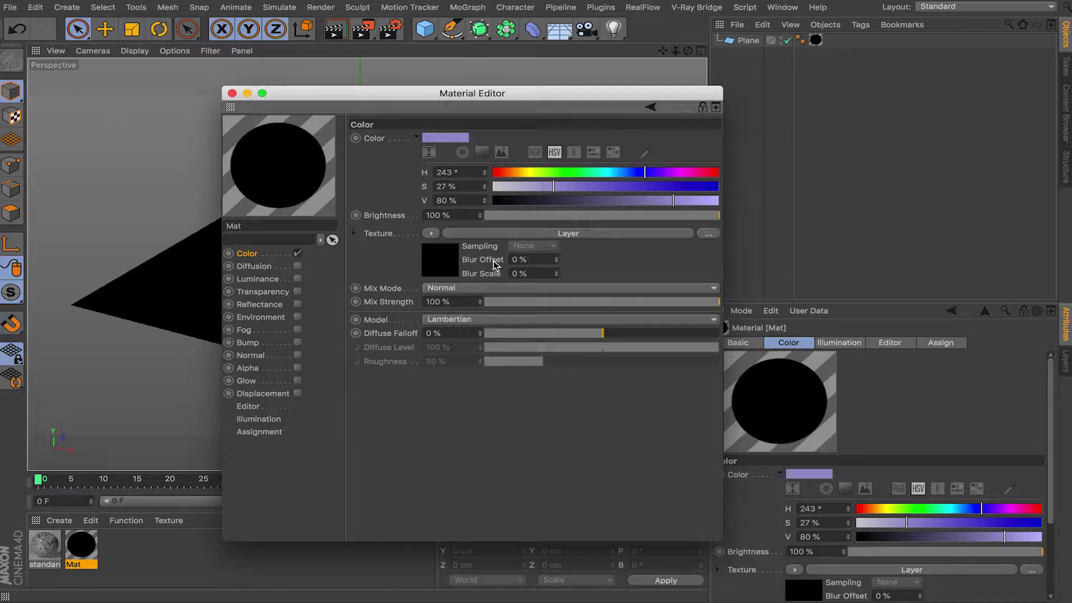
left_click(604, 235)
left_click(373, 245)
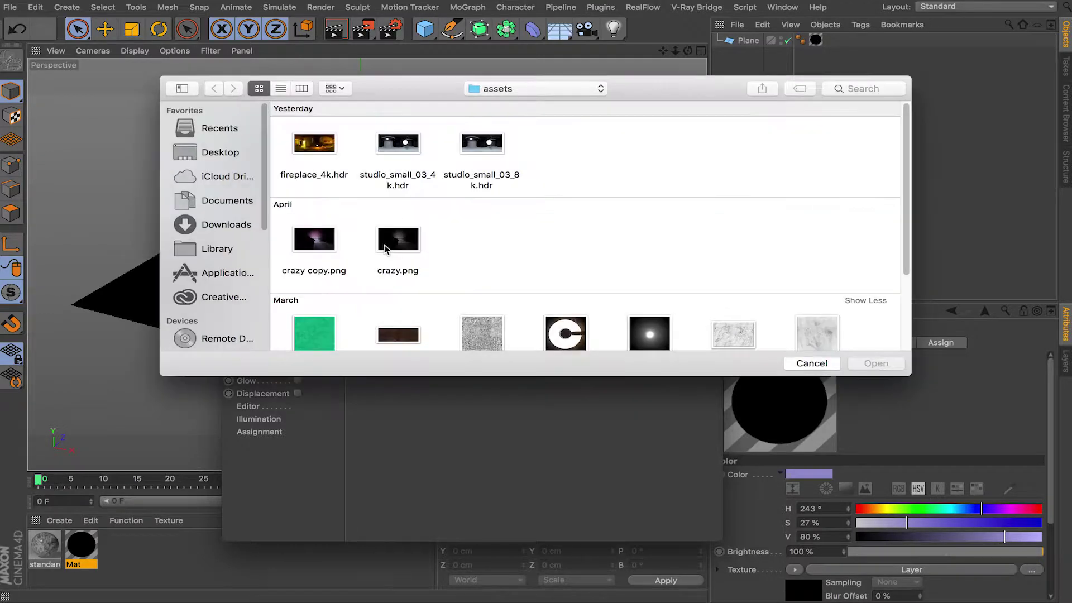
left_click(798, 364)
left_click(435, 247)
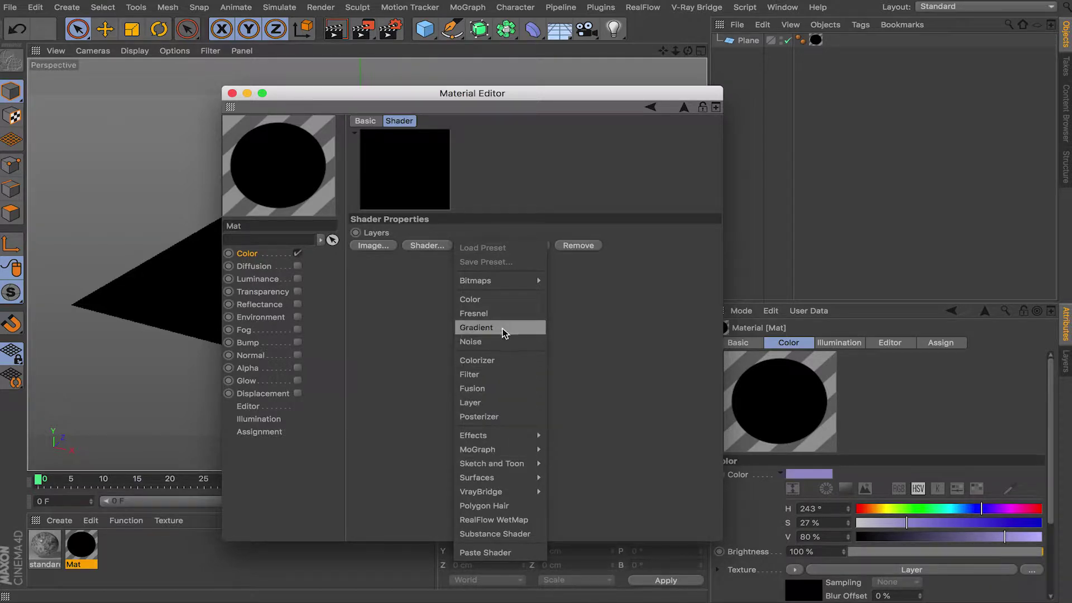
left_click(584, 305)
Step: Load fireplace_4k.hdr from the assets folder as an image layer in the Layer shader
left_click(385, 248)
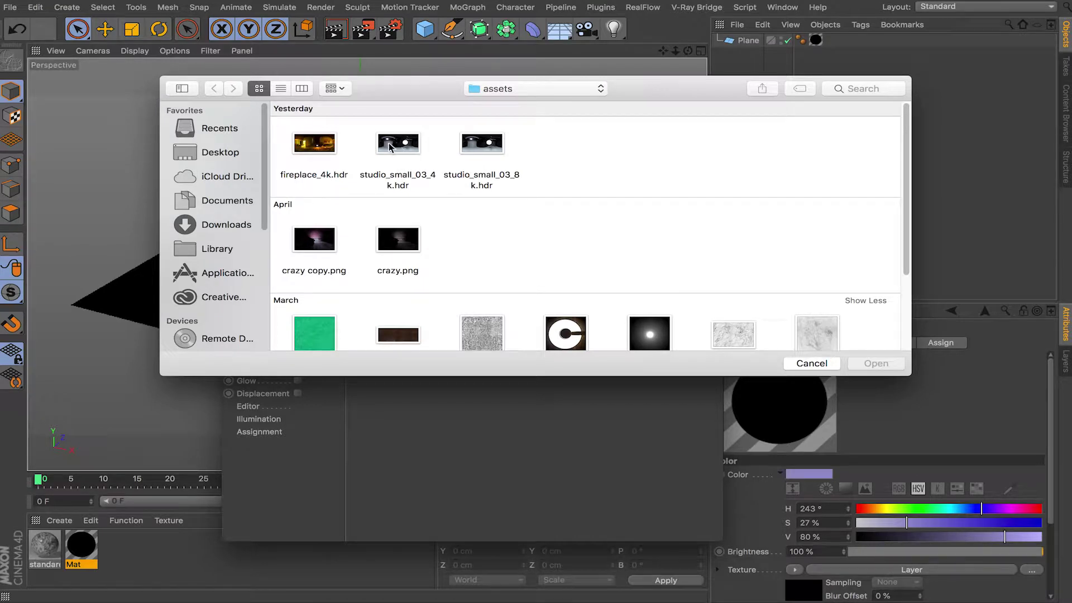
left_click(325, 151)
left_click(899, 366)
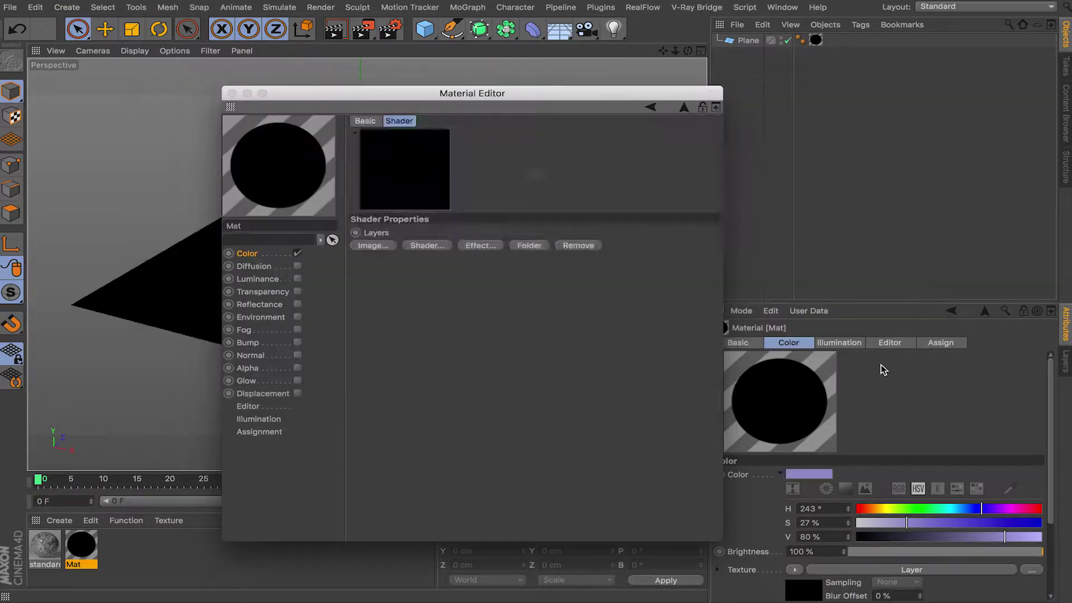
left_click(579, 208)
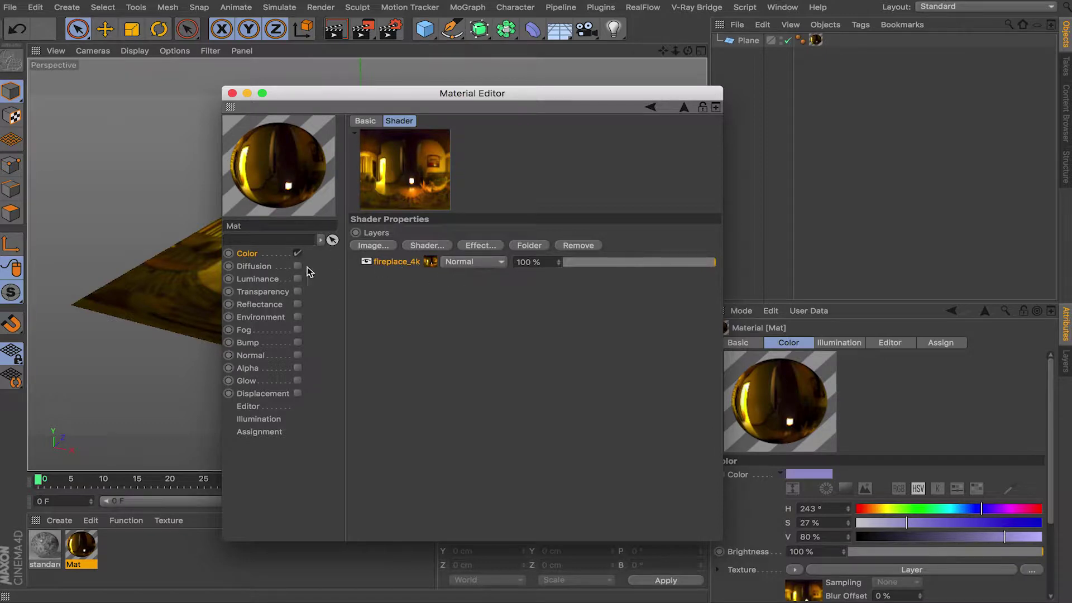
Step: Add a Hue / Sat / Lightness effect above the fireplace_4k layer with hue -43°, saturation -37 % and lightness -31 %
left_click(250, 256)
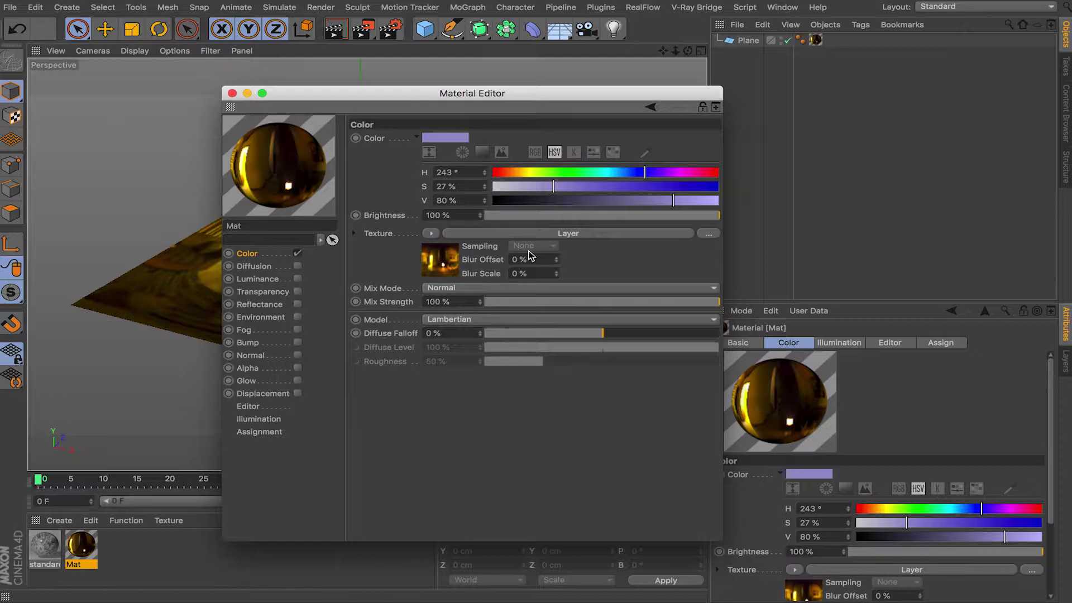
left_click(539, 234)
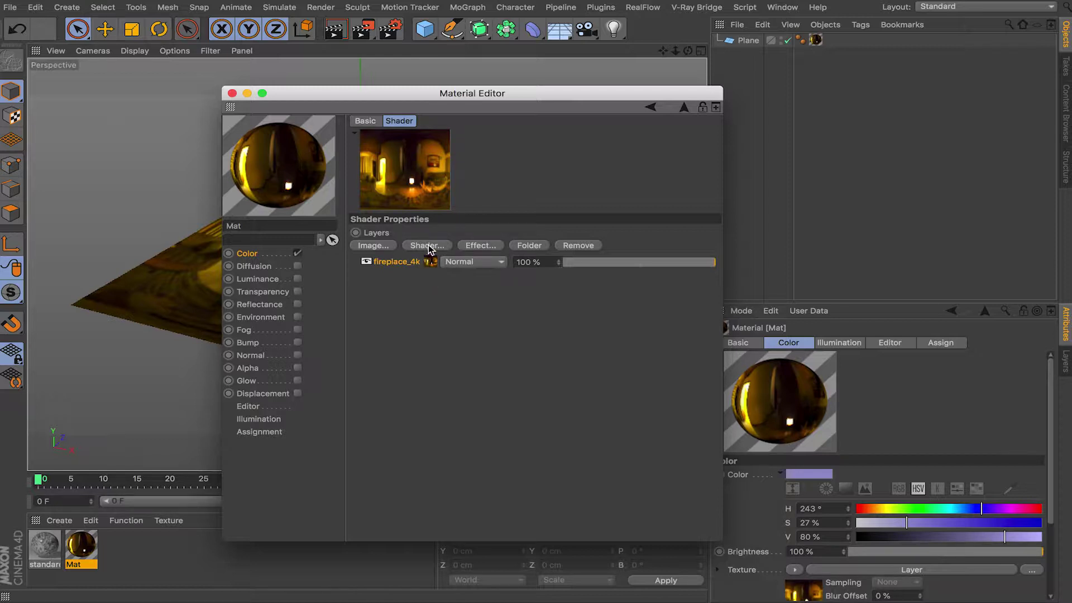
left_click(493, 249)
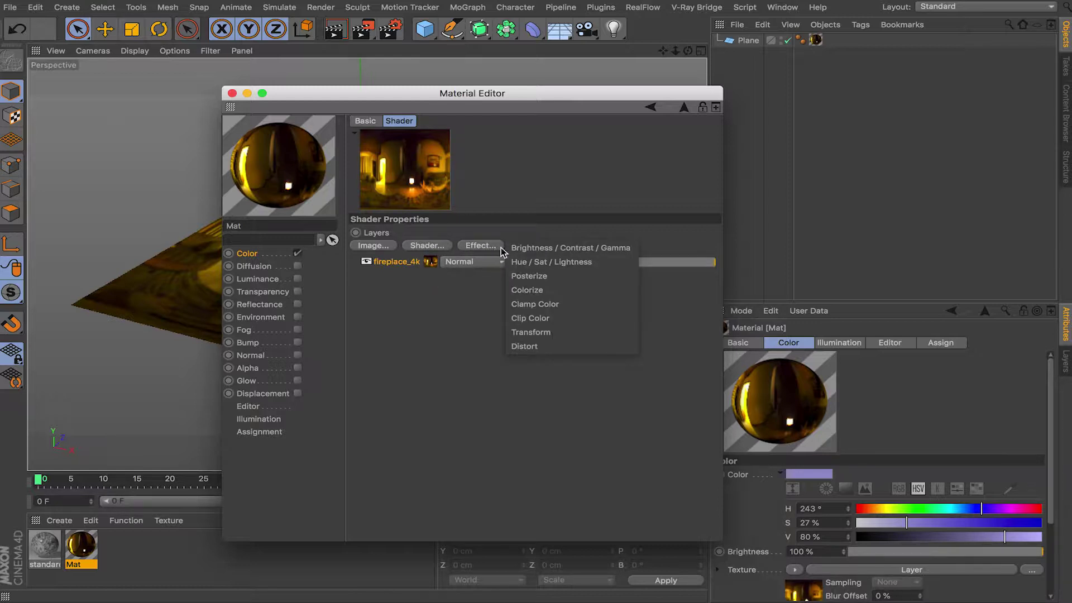
left_click(580, 263)
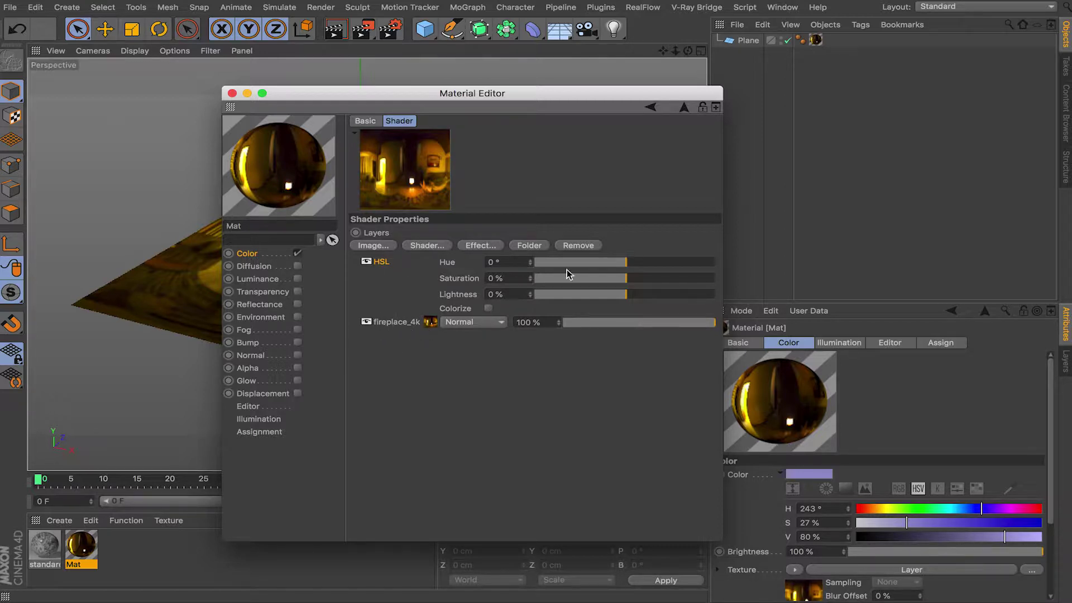
left_click(670, 263)
left_click_drag(669, 269, 710, 279)
left_click_drag(640, 279, 599, 301)
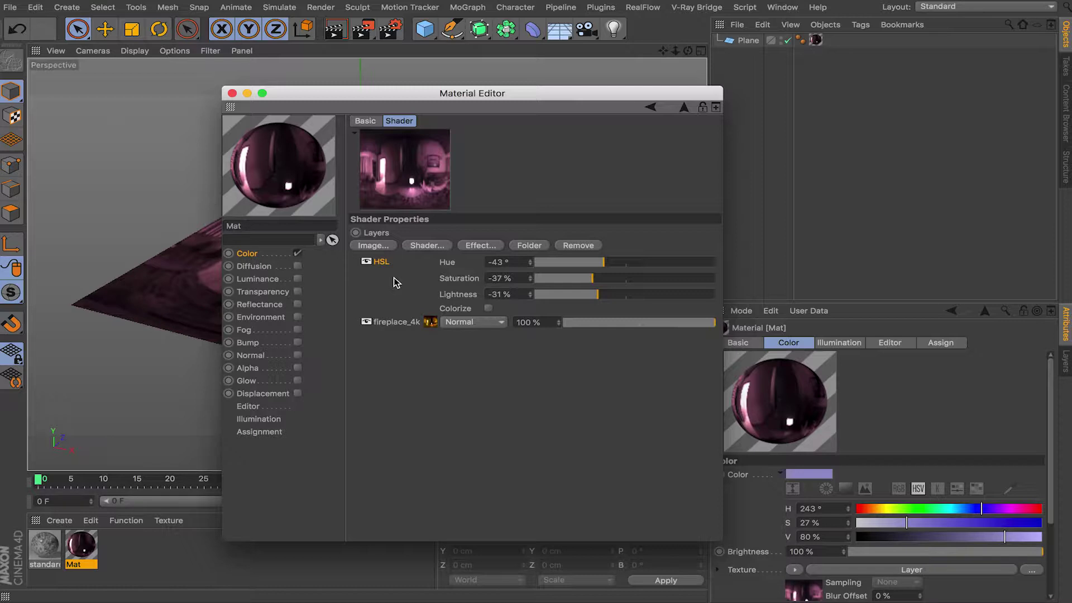
Step: Add a Noise shader layer above the HSL effect and toggle its visibility off and on
left_click(427, 245)
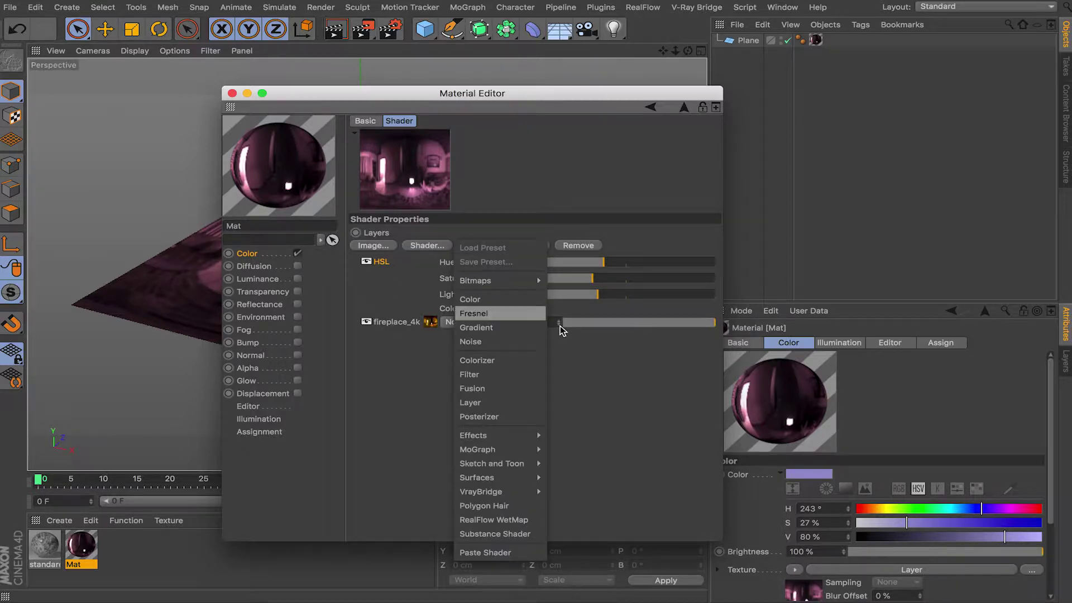
left_click(505, 342)
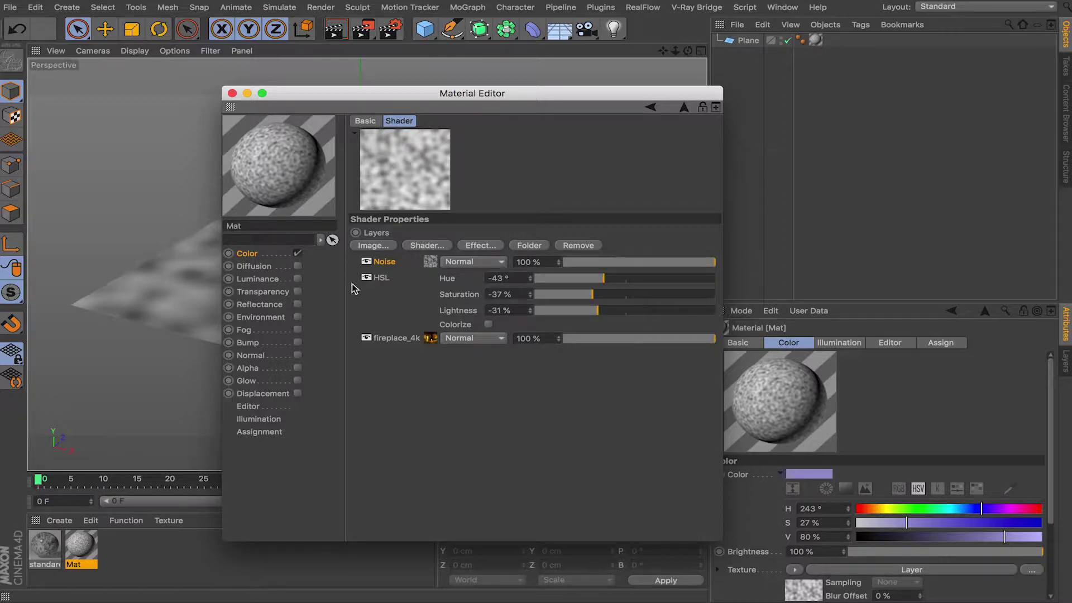
left_click(367, 262)
left_click(367, 262)
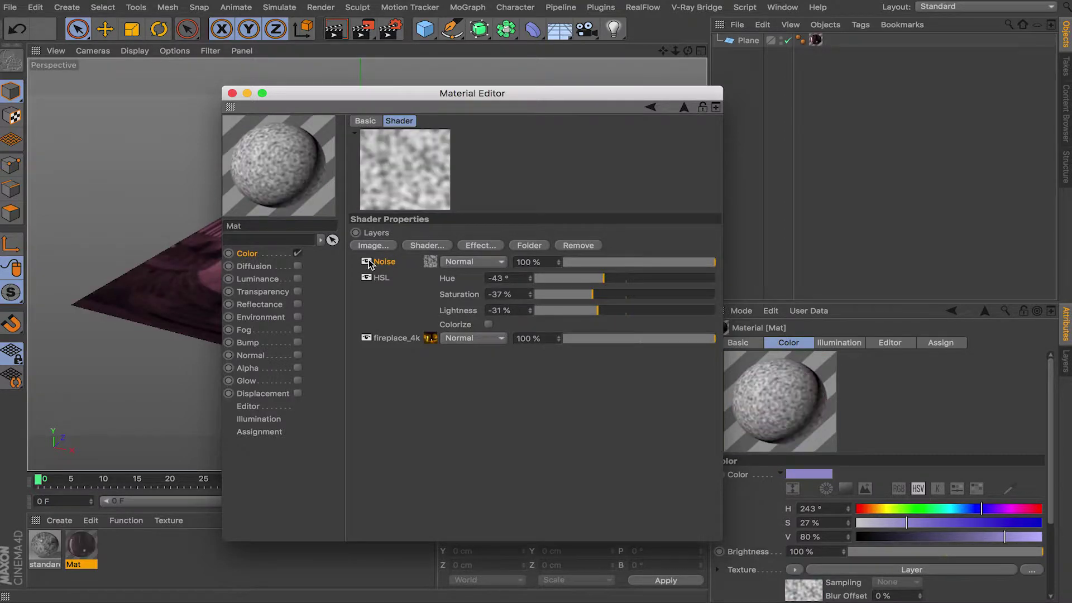
Step: Try a lower opacity on the Noise layer, restore it to 100 %, and set its blend mode to Multiply
left_click(470, 263)
left_click(564, 398)
left_click_drag(629, 262, 720, 267)
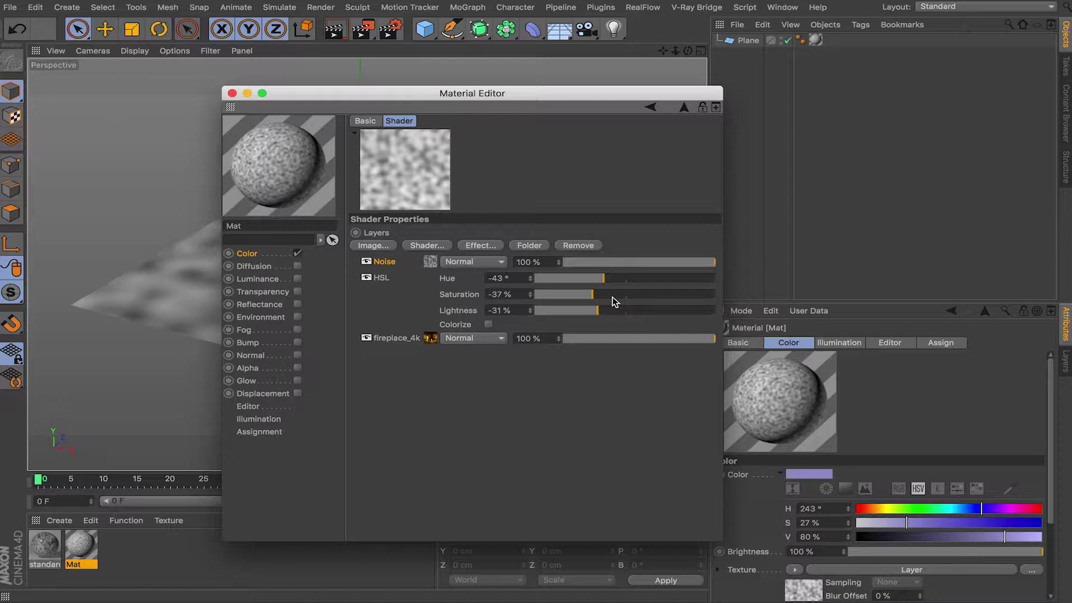
left_click(485, 262)
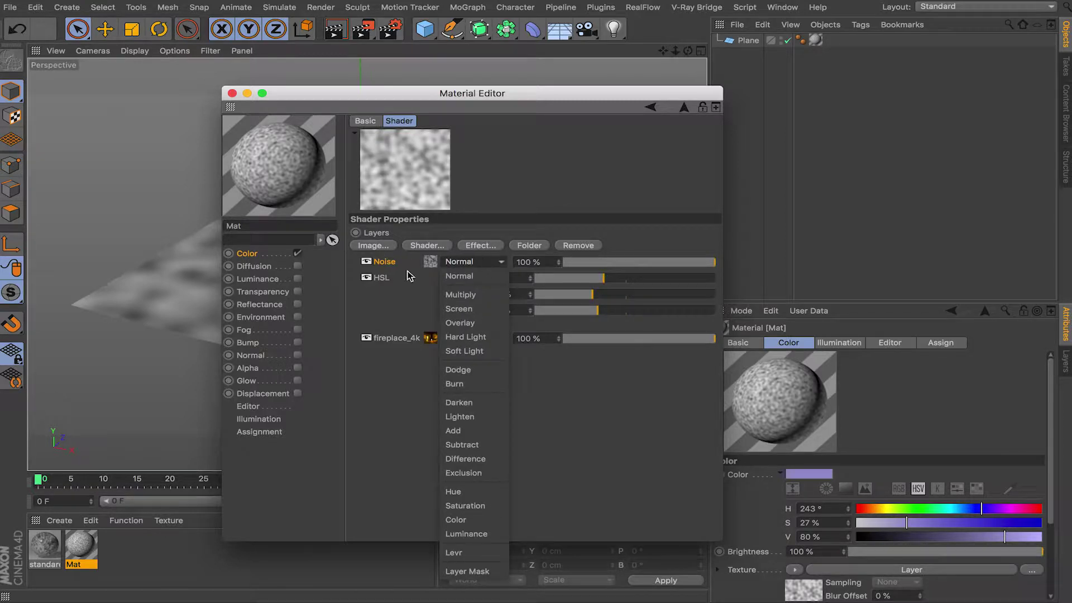
left_click(462, 294)
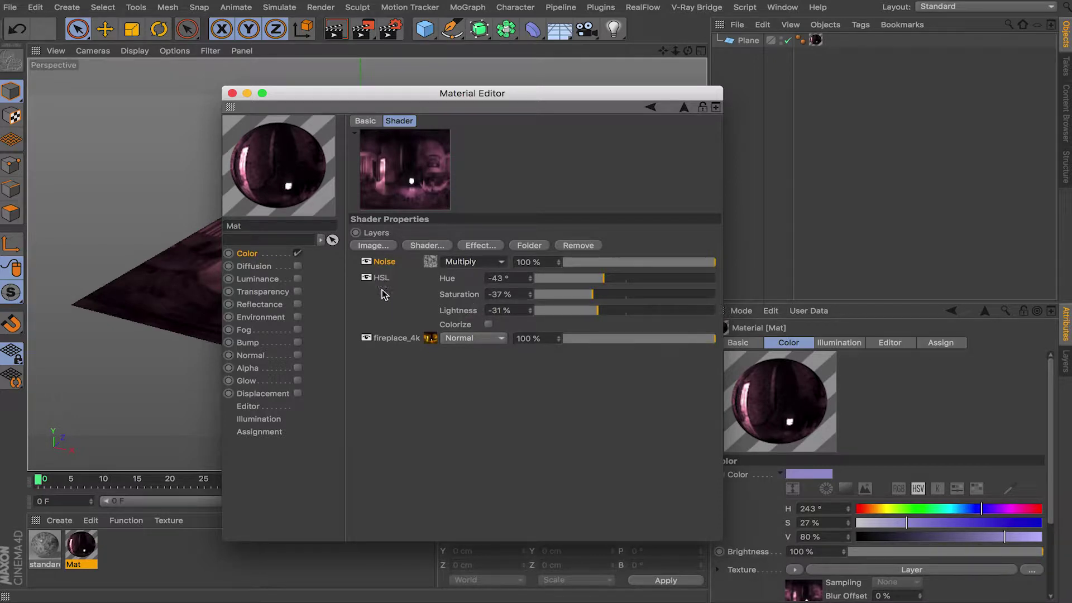
Step: Enable the Reflectance channel and clear the texture from Layer 1's Layer Color
left_click(263, 280)
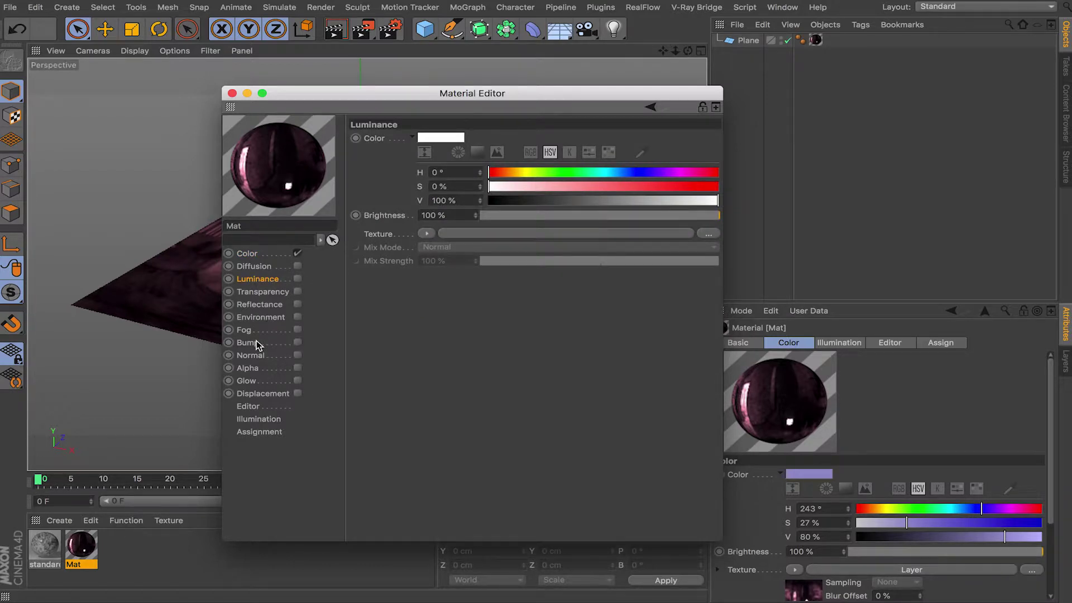
left_click(248, 343)
left_click(260, 305)
left_click(298, 304)
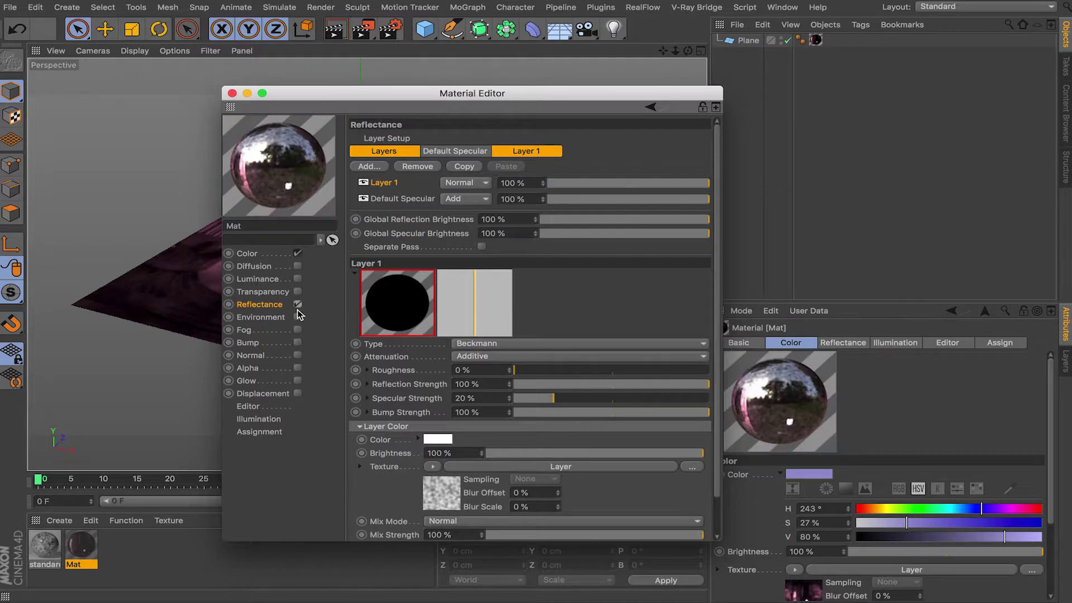
left_click(432, 466)
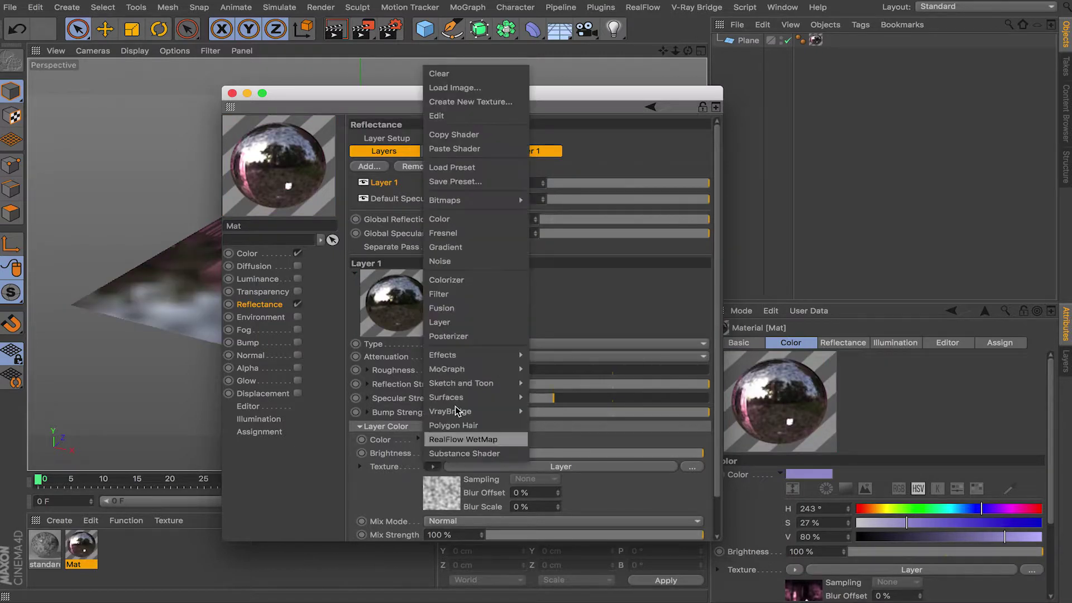
left_click(488, 79)
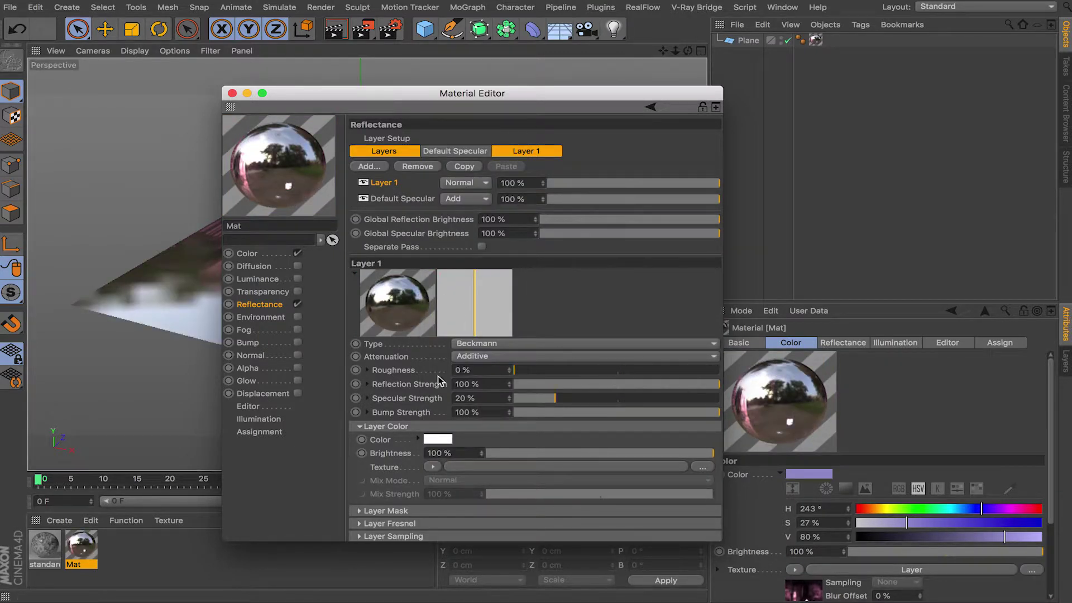
Step: Copy the Color channel's Layer shader texture and paste it into the Layer Color texture of Reflectance Layer 1
left_click(433, 467)
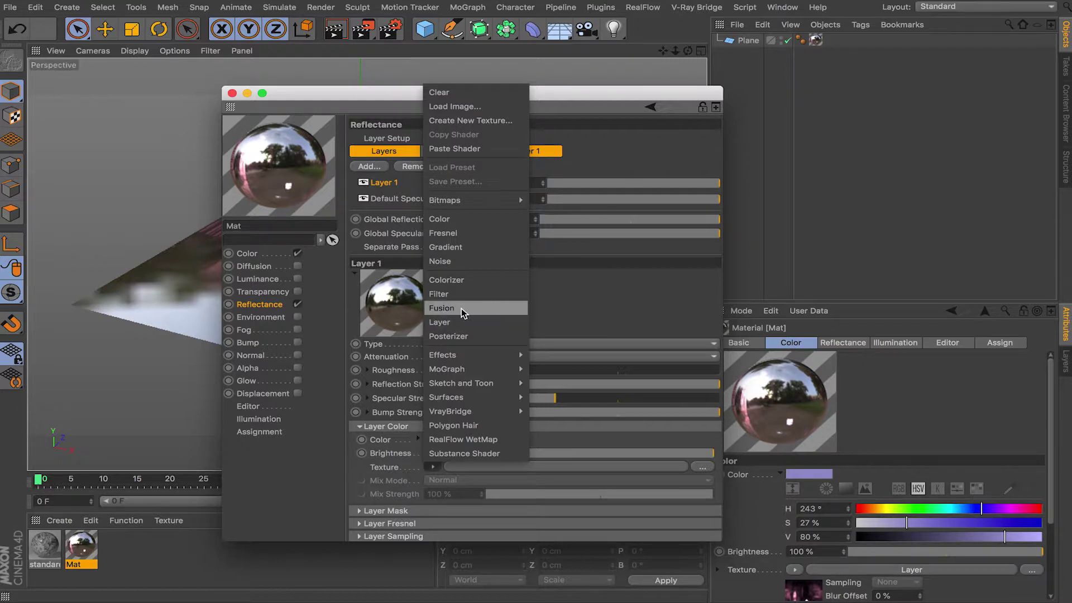
left_click(552, 302)
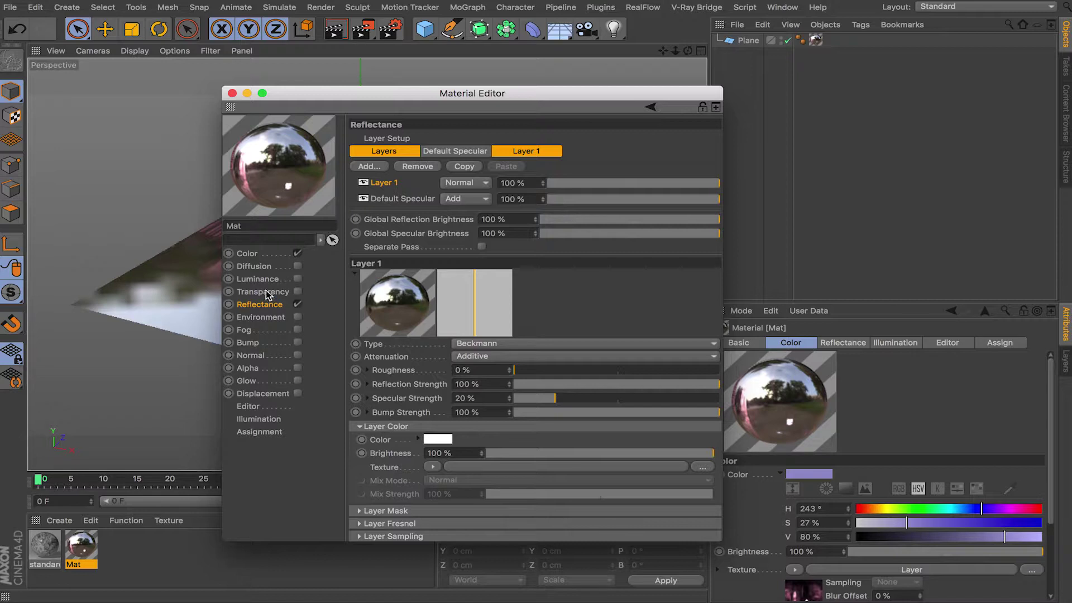
left_click(264, 254)
left_click(259, 306)
left_click(251, 255)
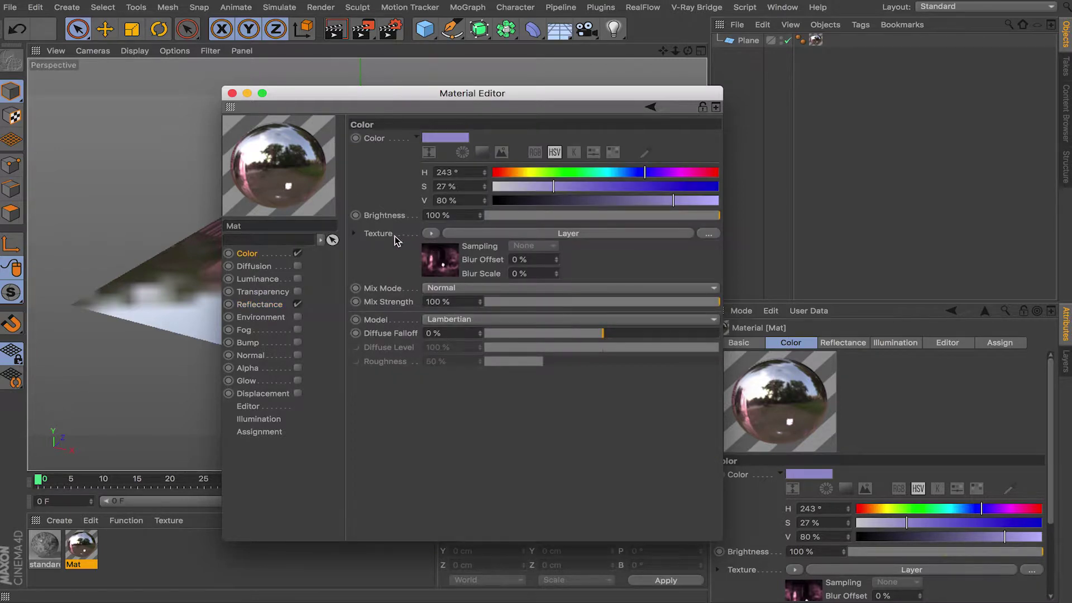
right_click(387, 235)
left_click(432, 278)
left_click(249, 308)
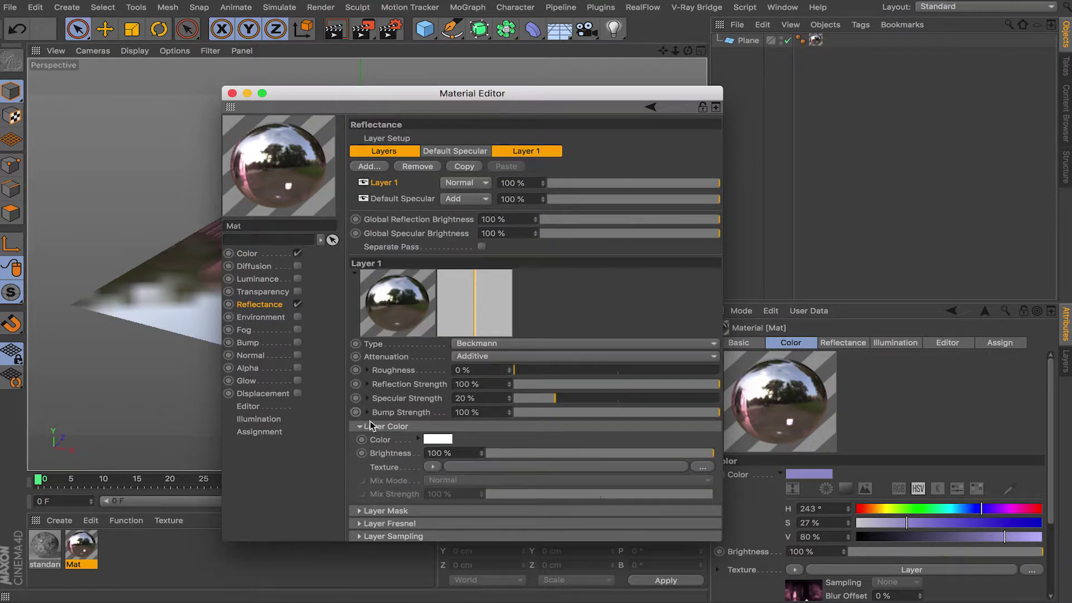
right_click(392, 468)
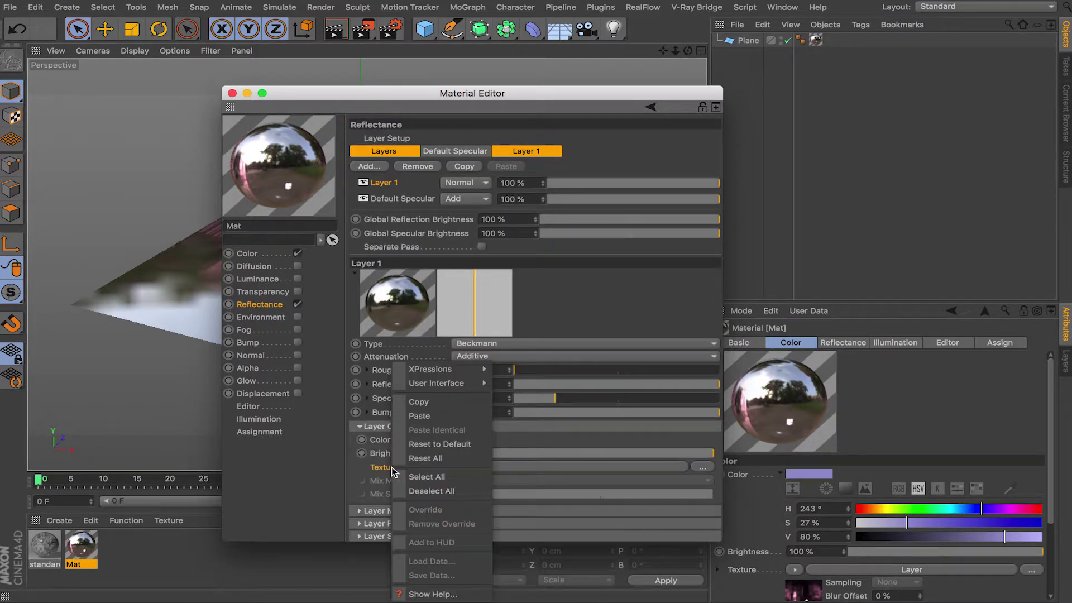
left_click(445, 418)
Step: Delete the fireplace_4k and HSL layers from the Reflectance channel's Layer shader
left_click(527, 466)
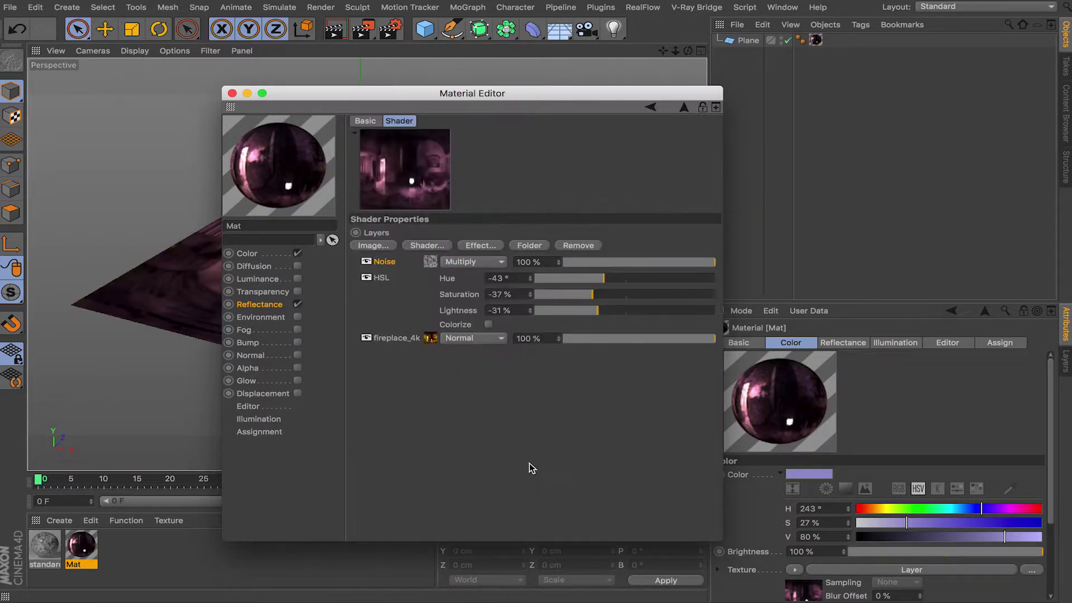
left_click(382, 279)
left_click(397, 339)
key("Delete")
left_click(382, 279)
key("Delete")
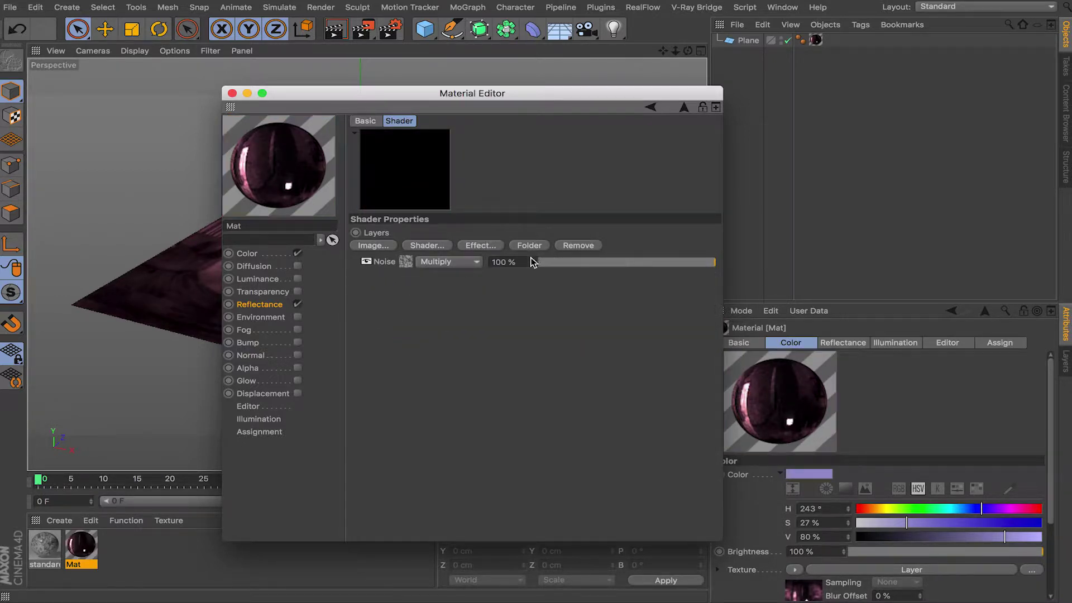
Step: Set the Reflectance Noise layer's blend mode to Normal and its opacity to 100 %
left_click(465, 262)
left_click(450, 276)
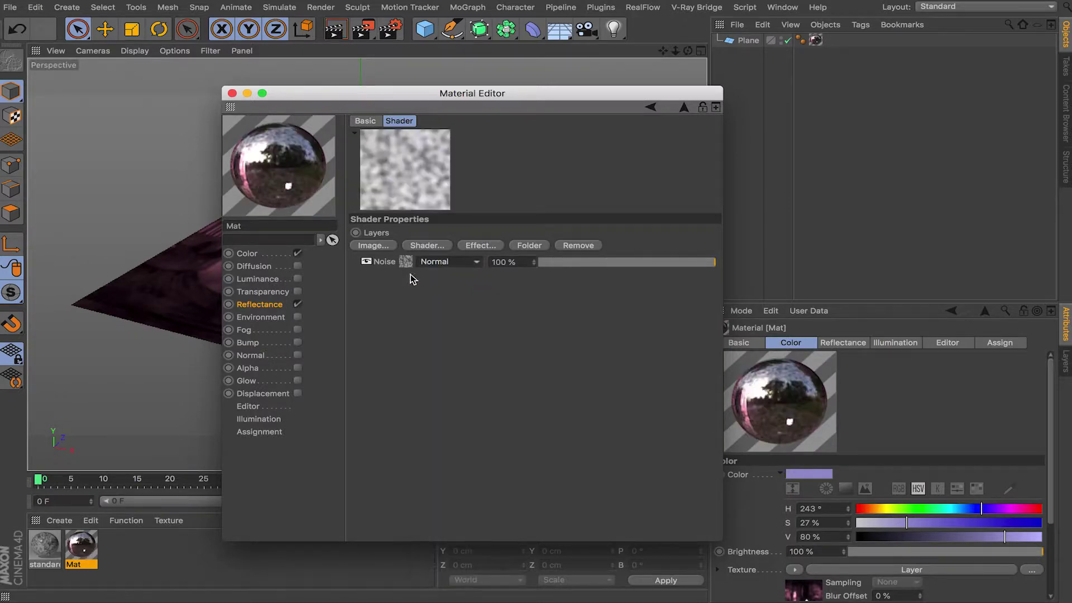
left_click_drag(644, 264, 709, 263)
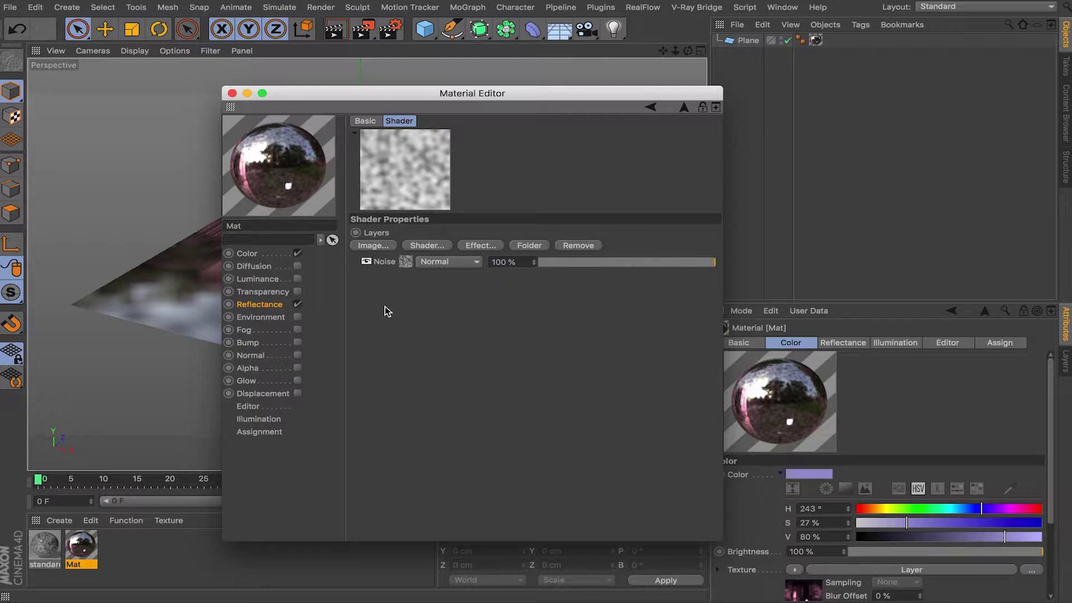
Step: Set the hue of the HSL effect to 77° in the Color channel's Layer shader
left_click(251, 254)
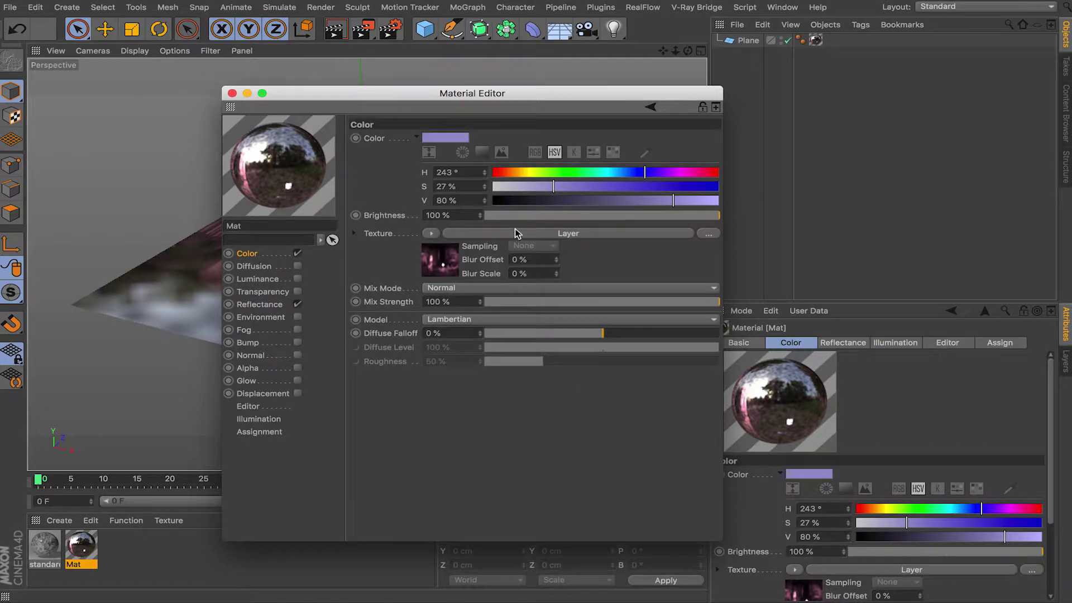
left_click(537, 234)
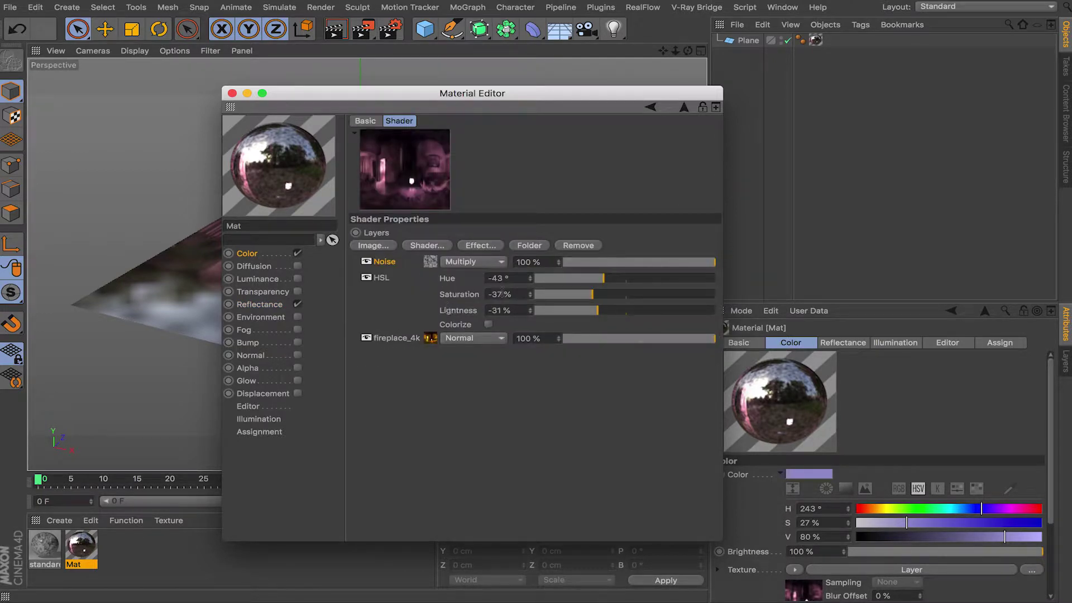
left_click_drag(603, 278, 664, 278)
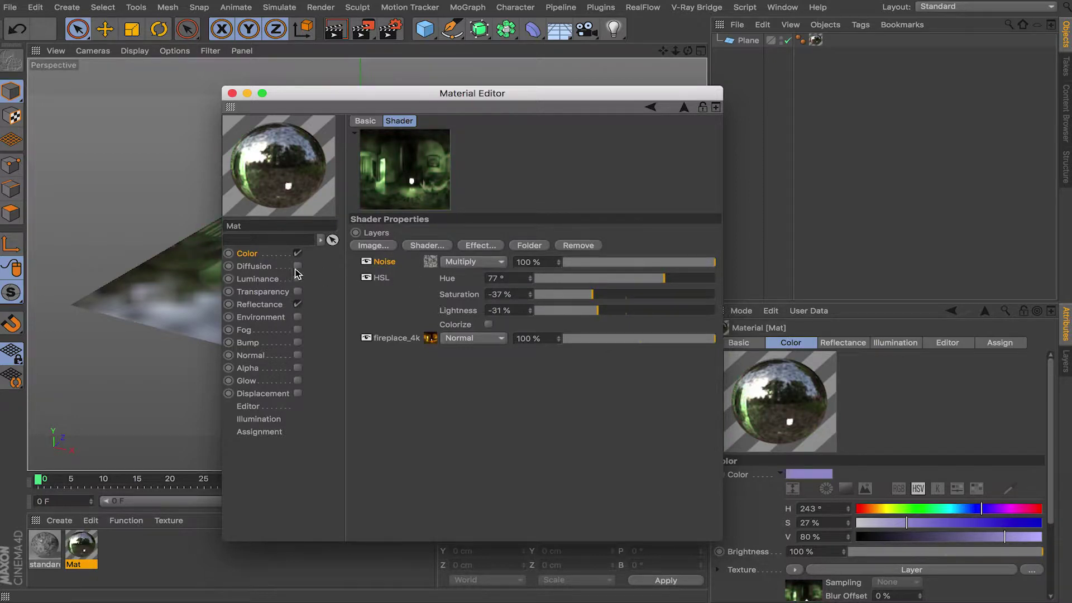
Step: Try a lower opacity on the Noise layer in the Reflectance channel's Layer shader and restore it to 100 %
left_click(258, 305)
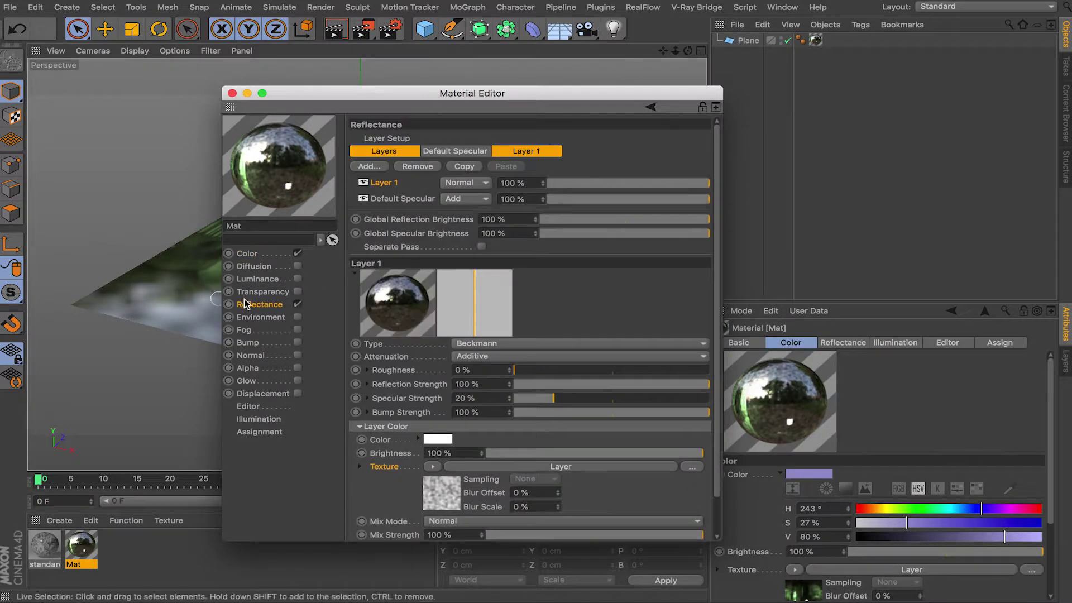
left_click(559, 467)
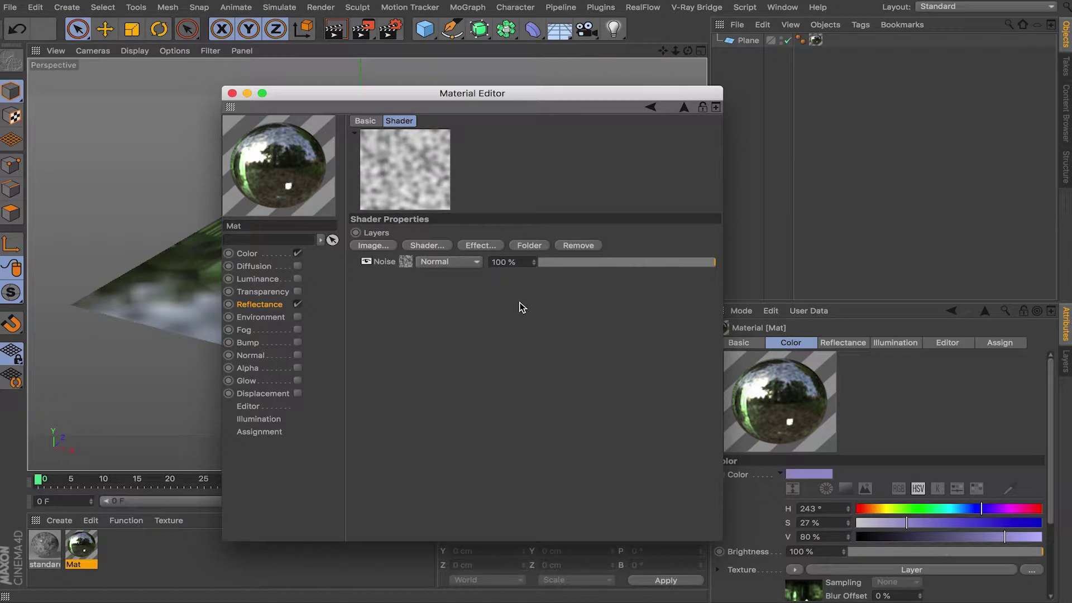
left_click(613, 263)
left_click_drag(627, 263, 715, 263)
Step: Compare the layer stacks of the Layer shaders in the Color and Reflectance channels
left_click(270, 296)
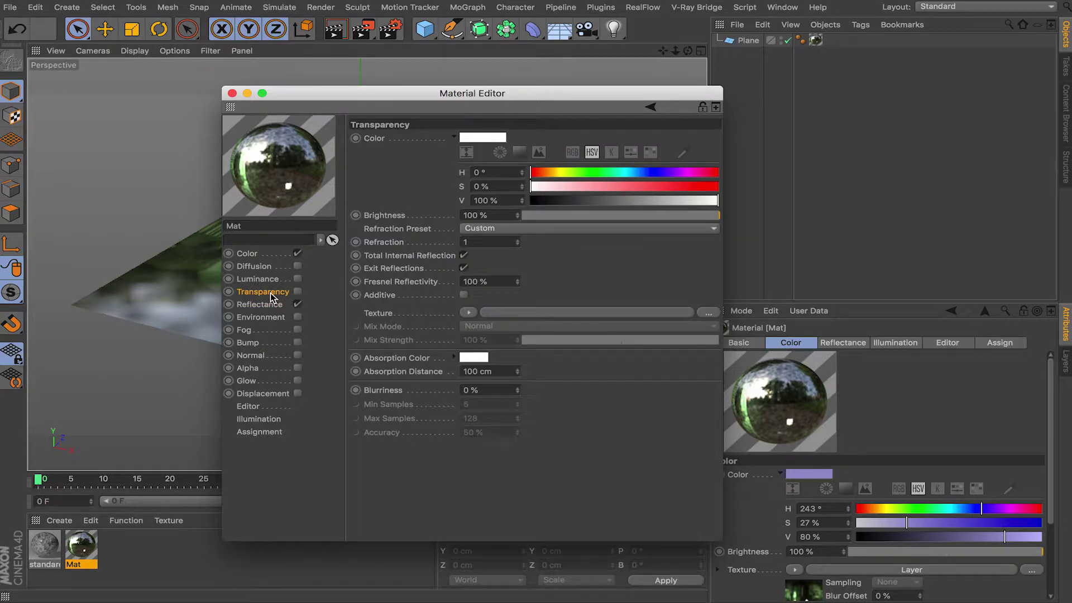
left_click(255, 256)
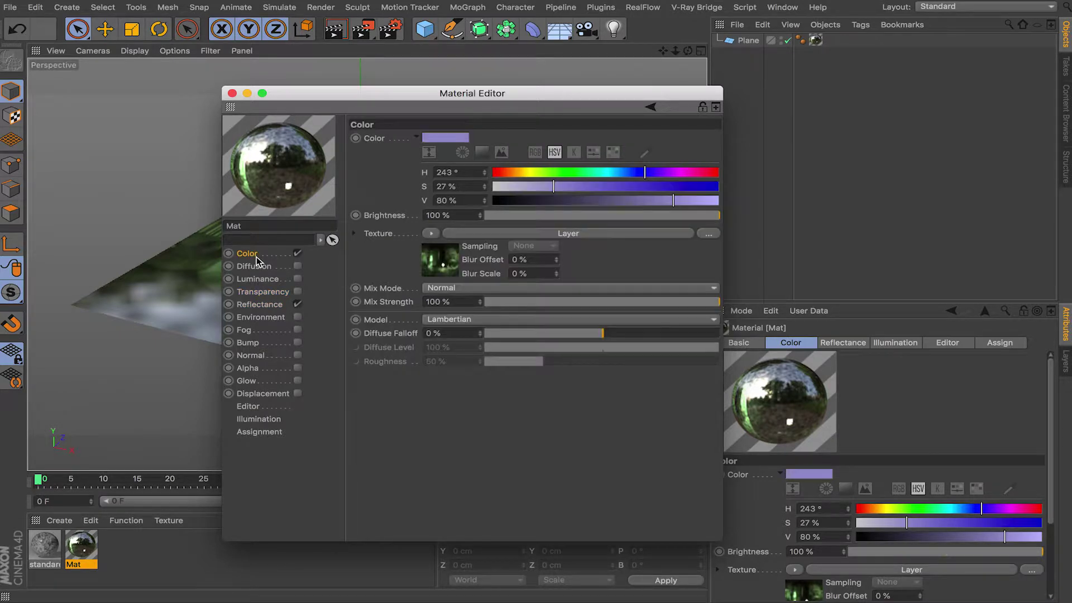
left_click(602, 236)
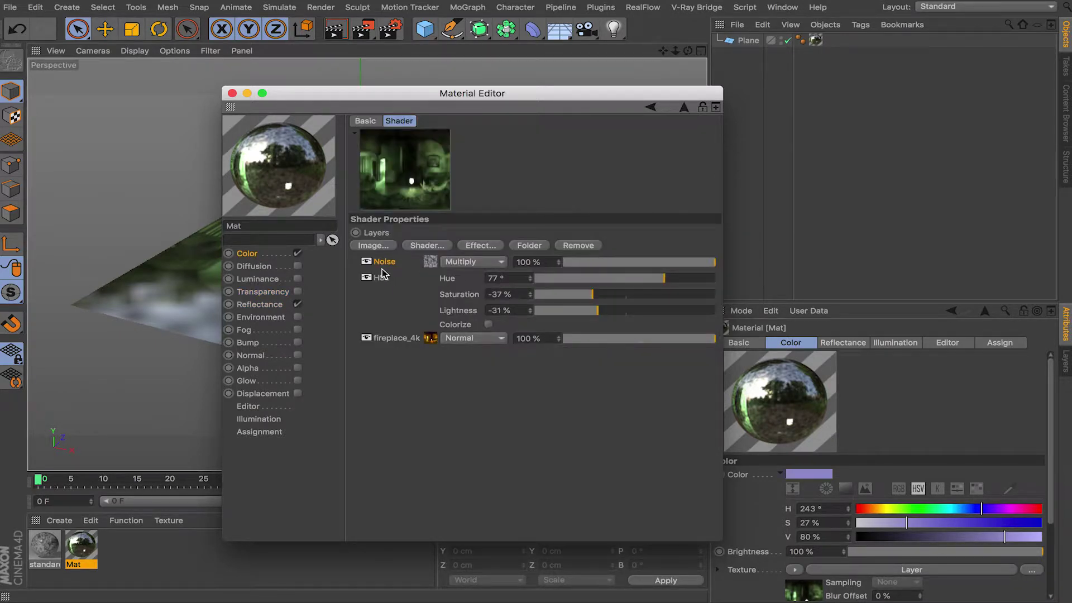
left_click(394, 339)
left_click(268, 306)
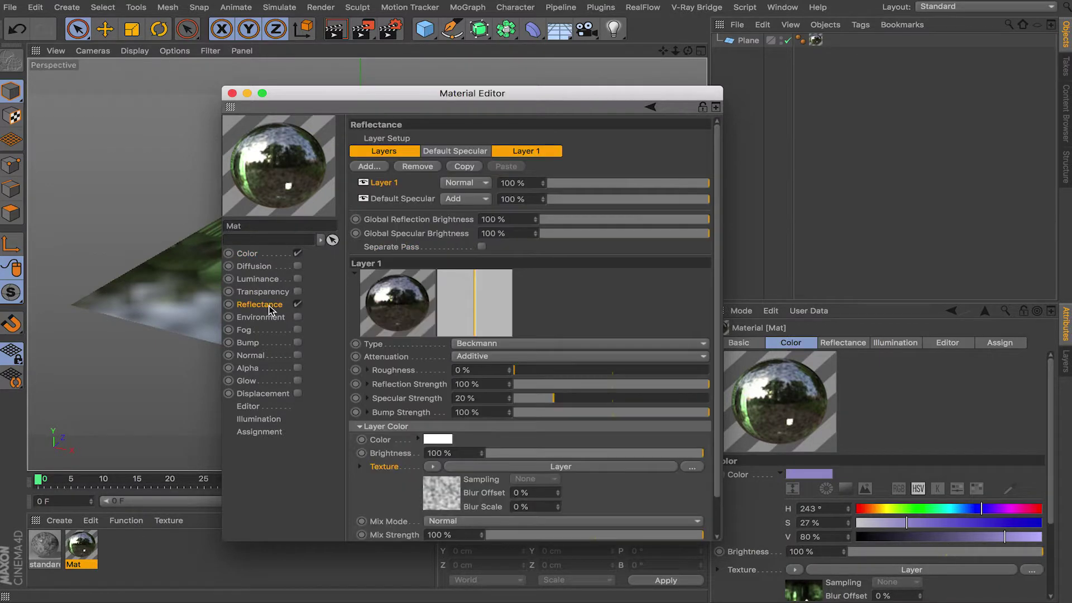
left_click(526, 468)
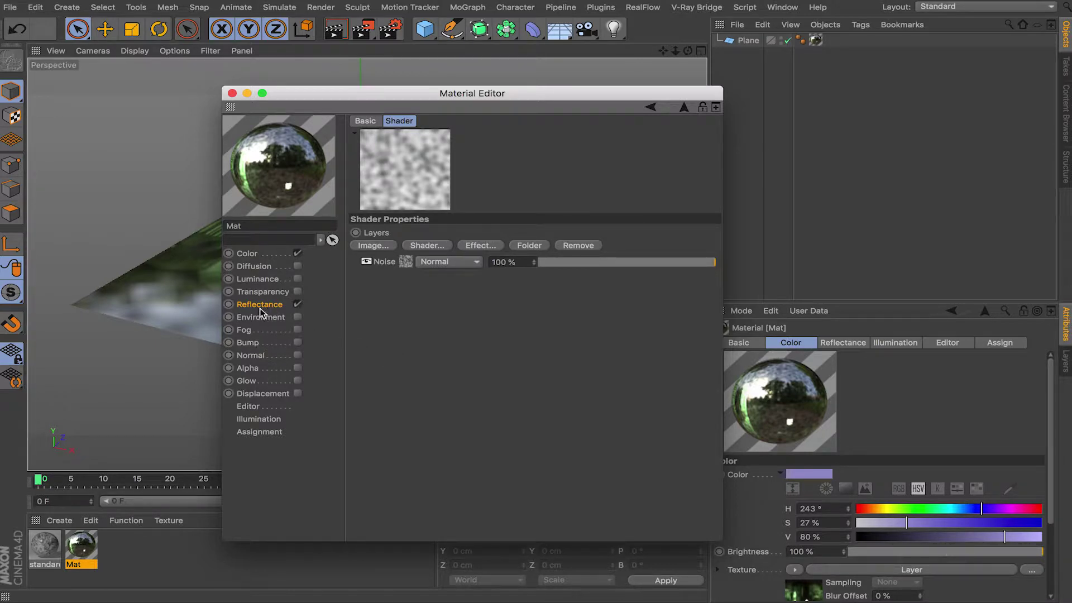
Step: Review the Diffusion, Luminance, Reflectance and Color channel settings, including the Color texture's Layer shader
left_click(263, 268)
left_click(261, 281)
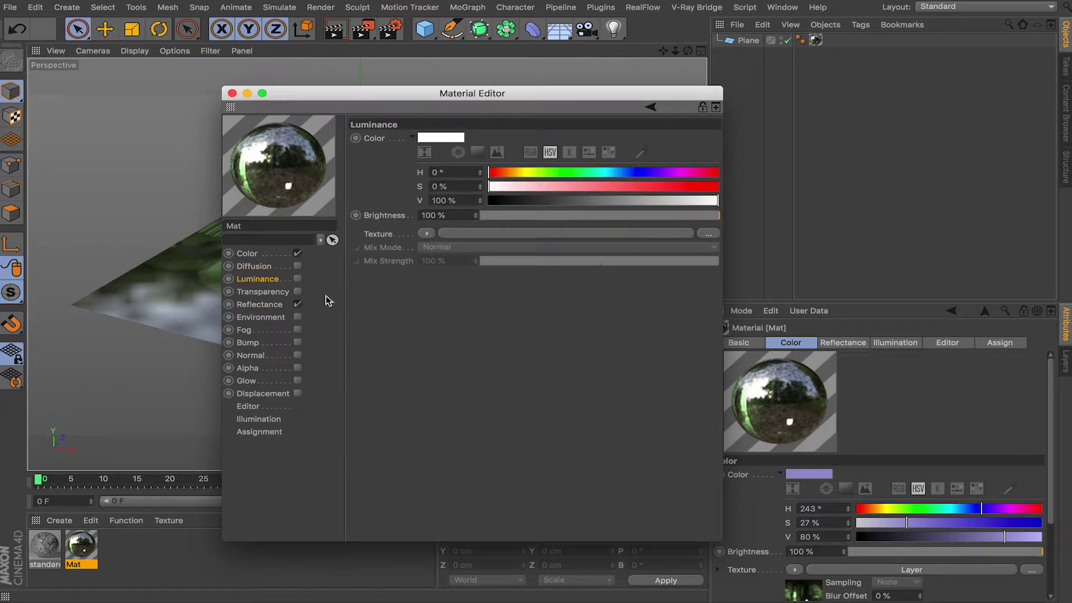
left_click(260, 304)
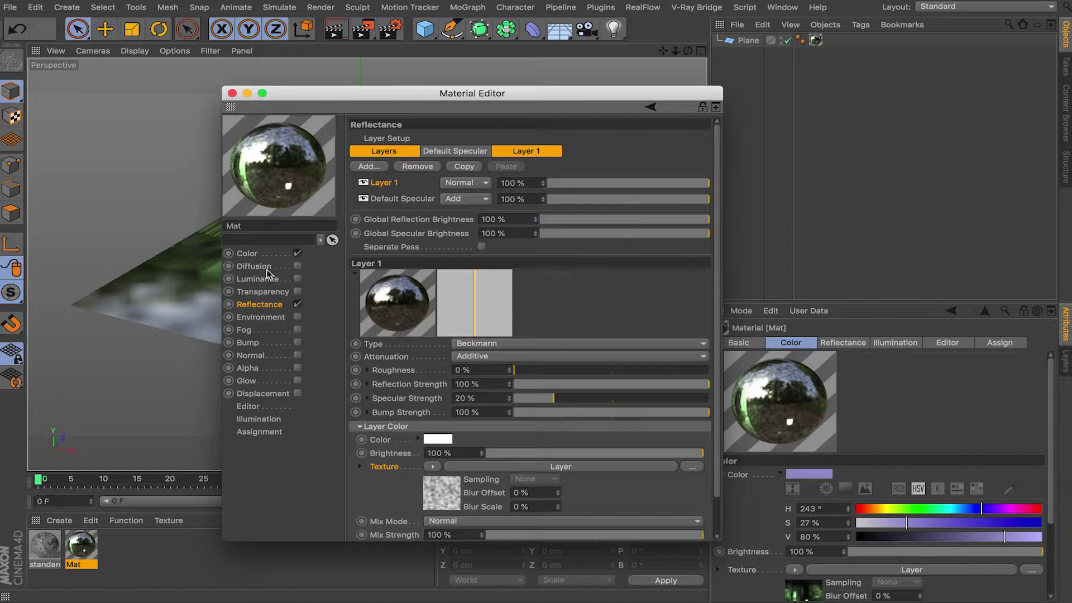
left_click(256, 254)
left_click(574, 236)
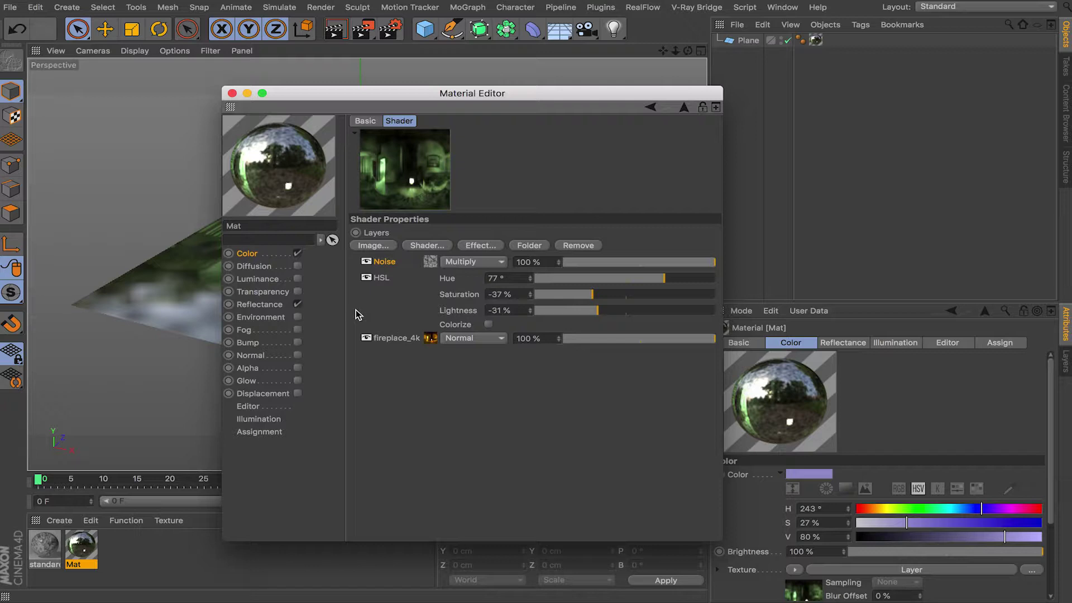
left_click(257, 267)
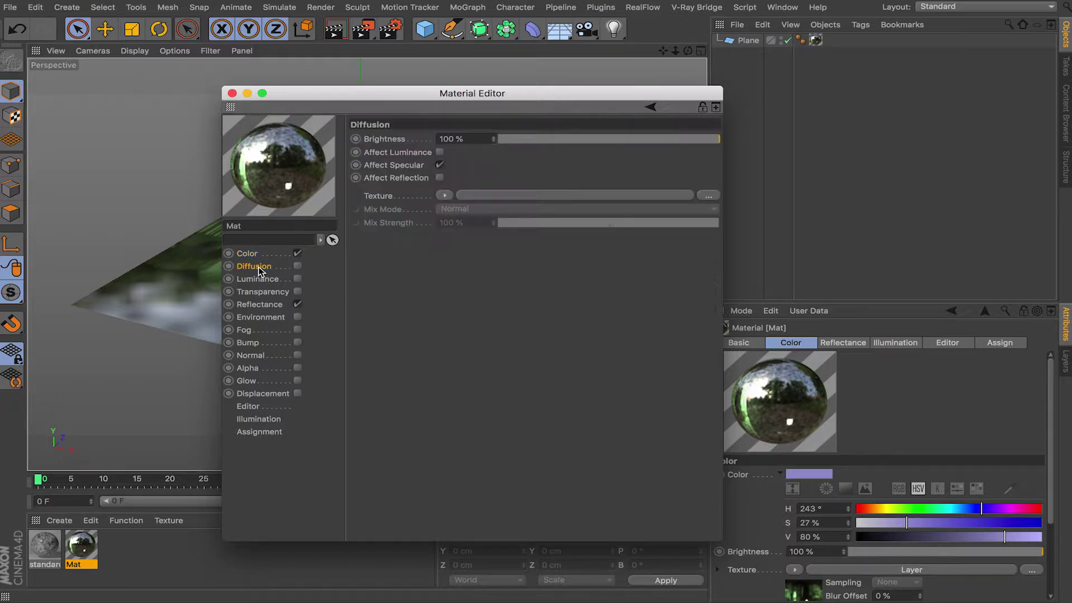
left_click(261, 279)
left_click(257, 254)
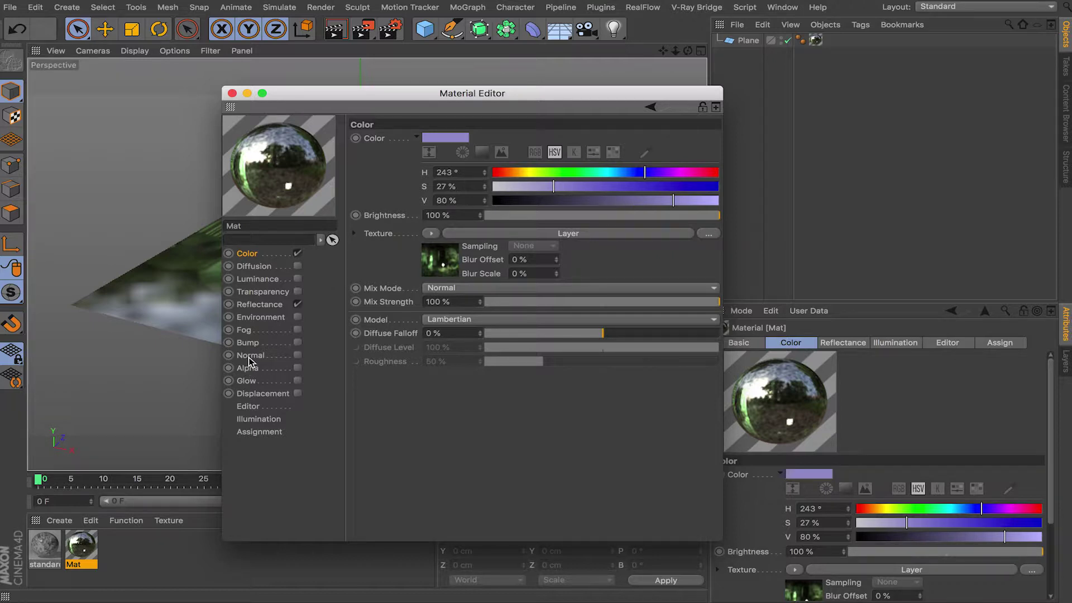
left_click(258, 267)
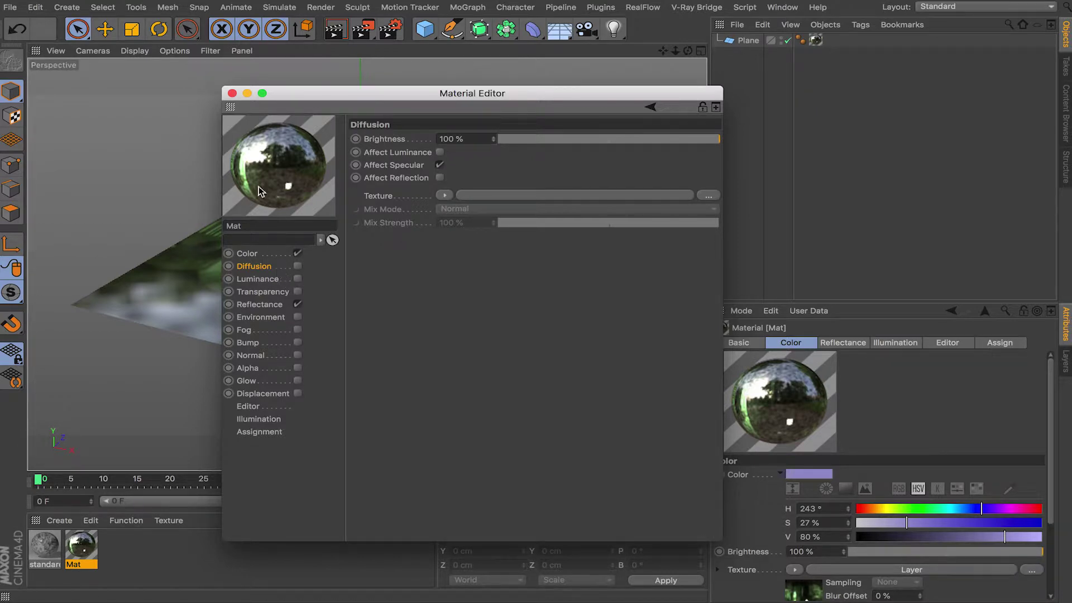
Step: Close the material's editor window and delete the Arnold standard_surface material
left_click(232, 93)
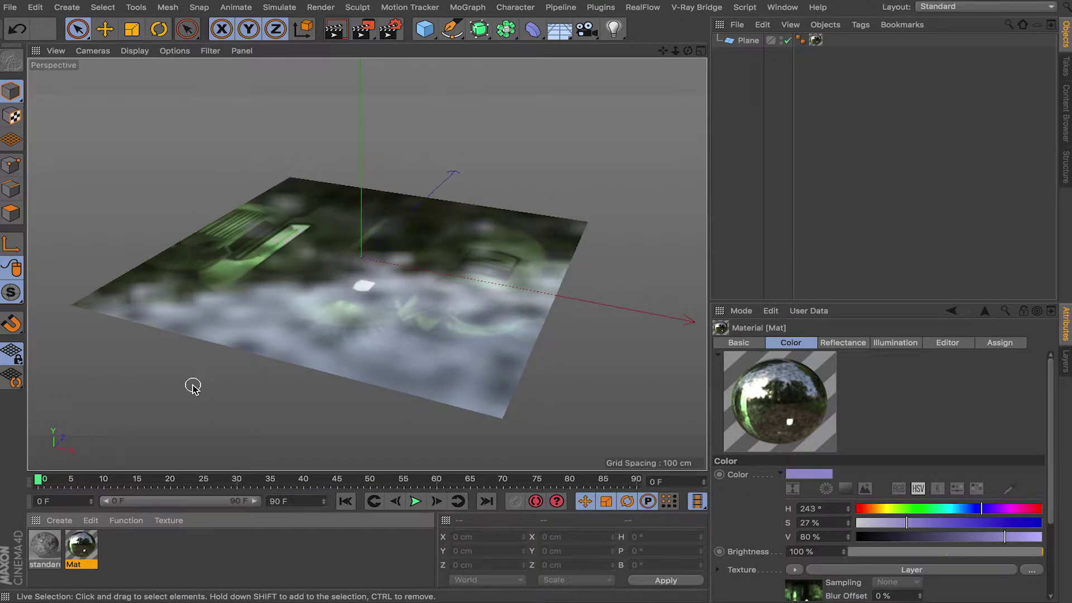
left_click(55, 544)
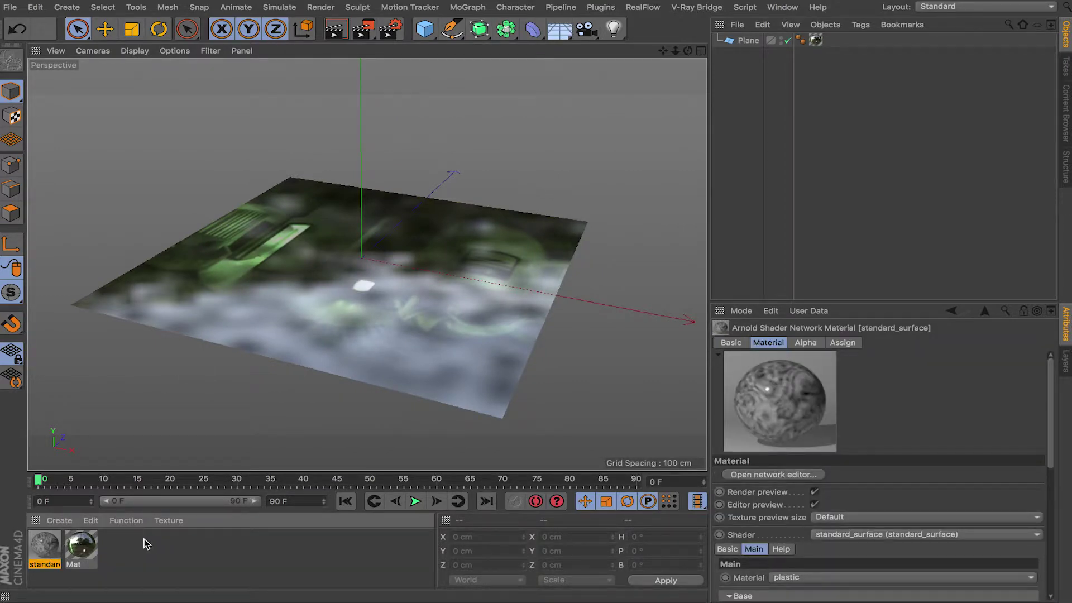
key("Delete")
Step: Create a new Arnold standard_surface material and a new default Cinema 4D material
left_click(64, 522)
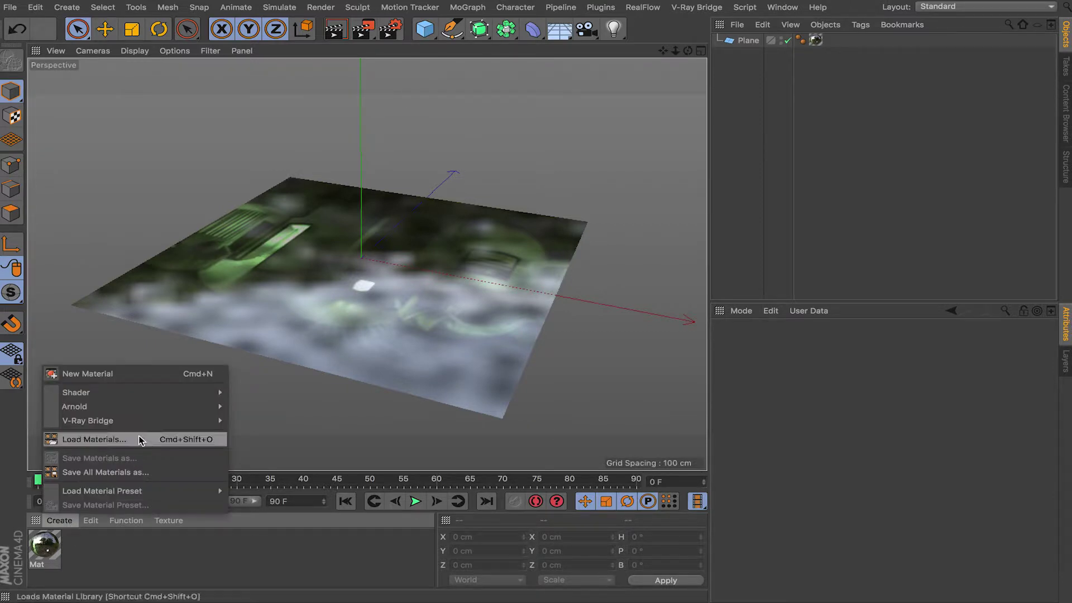
mouse_move(144, 409)
mouse_move(273, 420)
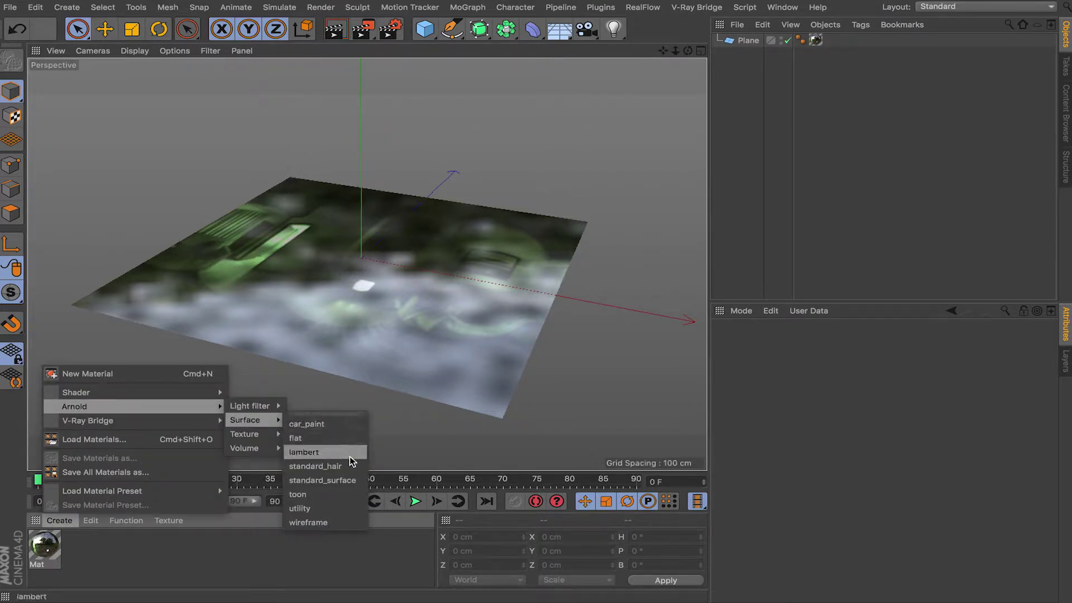
left_click(338, 482)
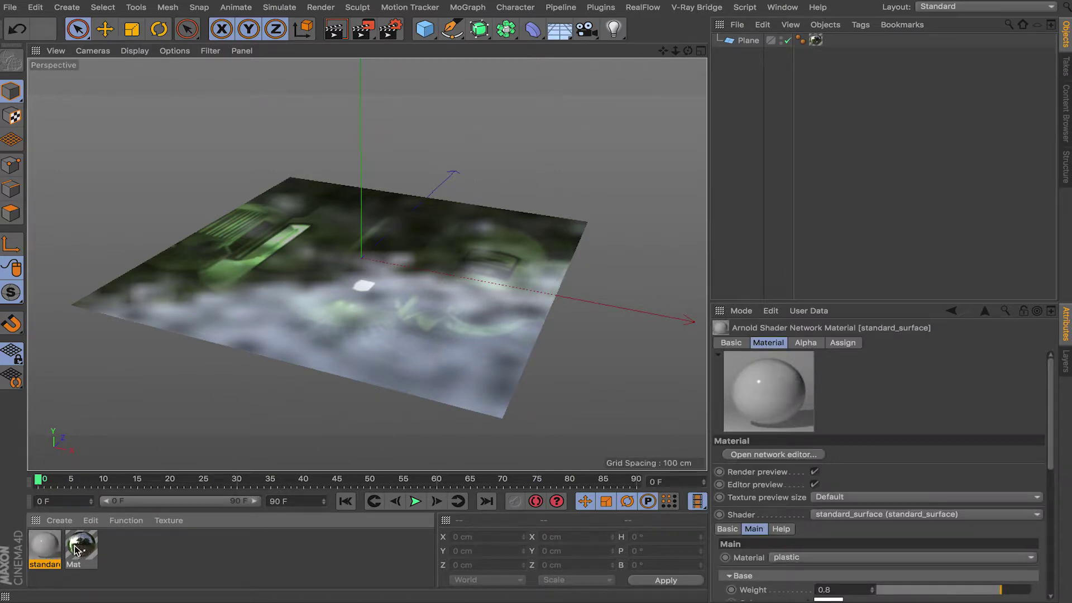
double_click(148, 551)
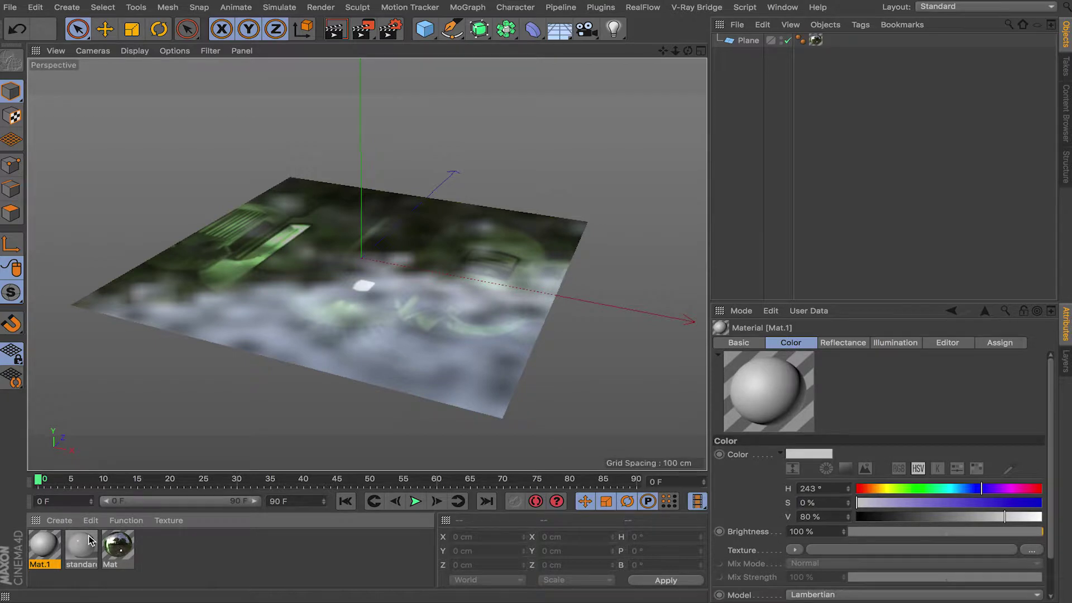
Step: Delete the unused Mat.1 material and review the Noise and HSL layers of the Layer shader in Mat's Color channel
key("Delete")
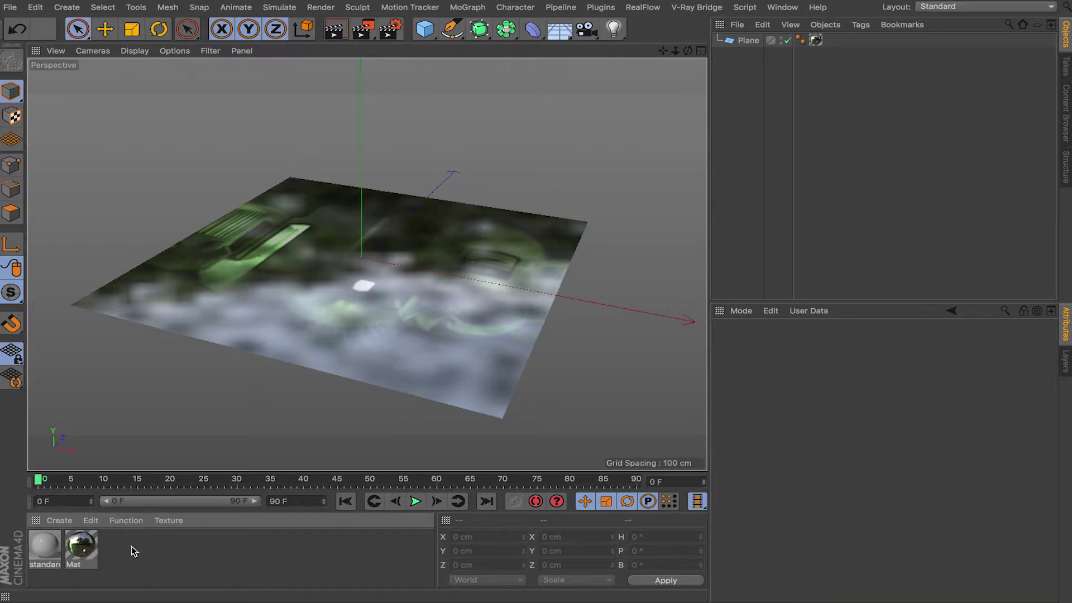
left_click(87, 551)
double_click(87, 552)
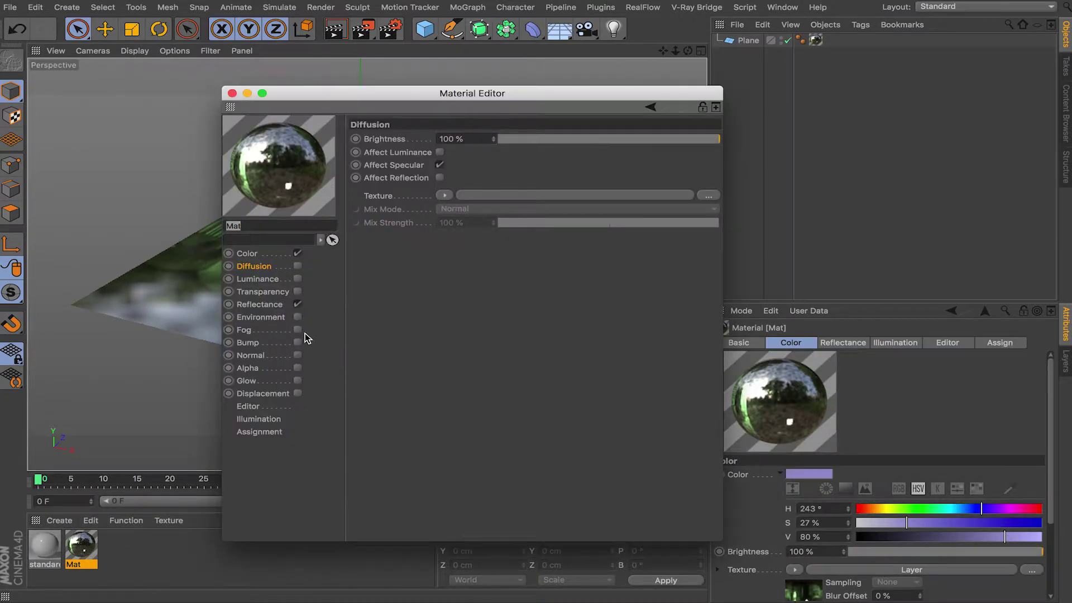
left_click(255, 255)
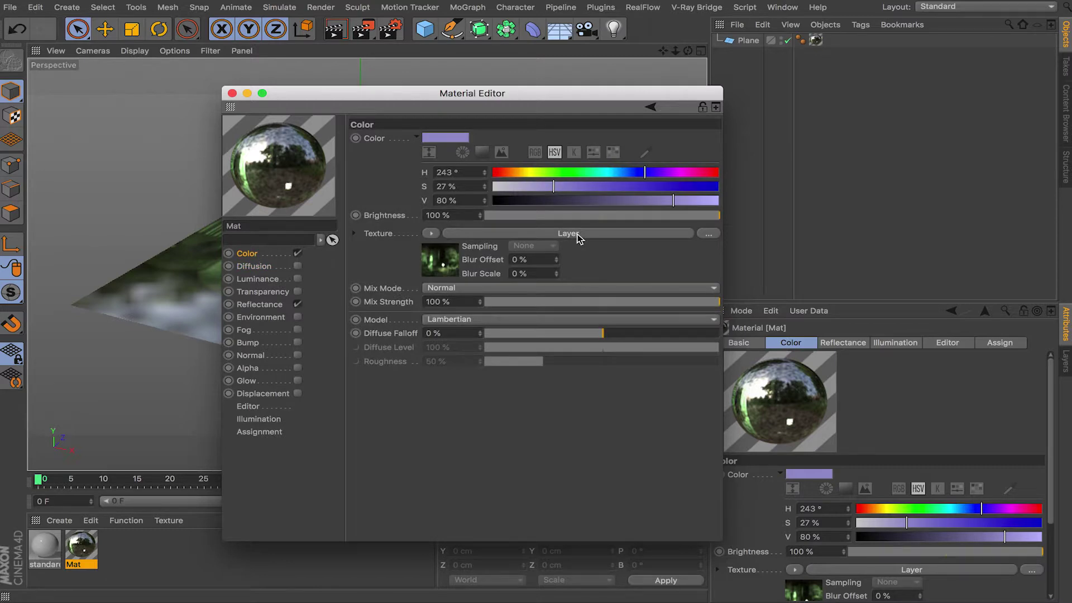
left_click(522, 235)
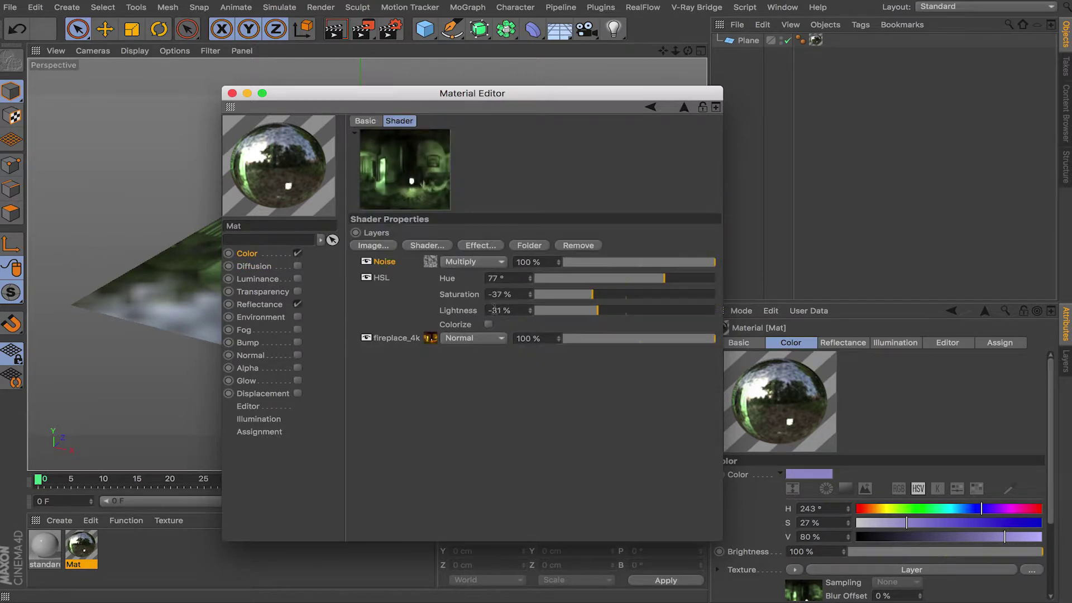
left_click(389, 277)
left_click(385, 261)
left_click(233, 93)
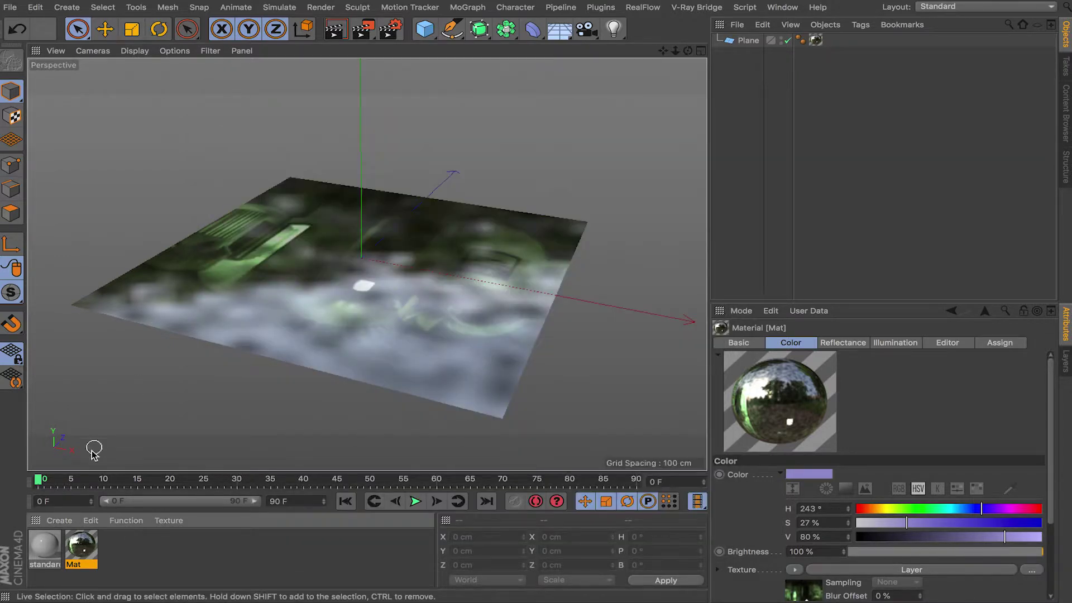
Step: Open the standard_surface material's Arnold shader network and set its Base color to blue
left_click(56, 547)
left_click(809, 455)
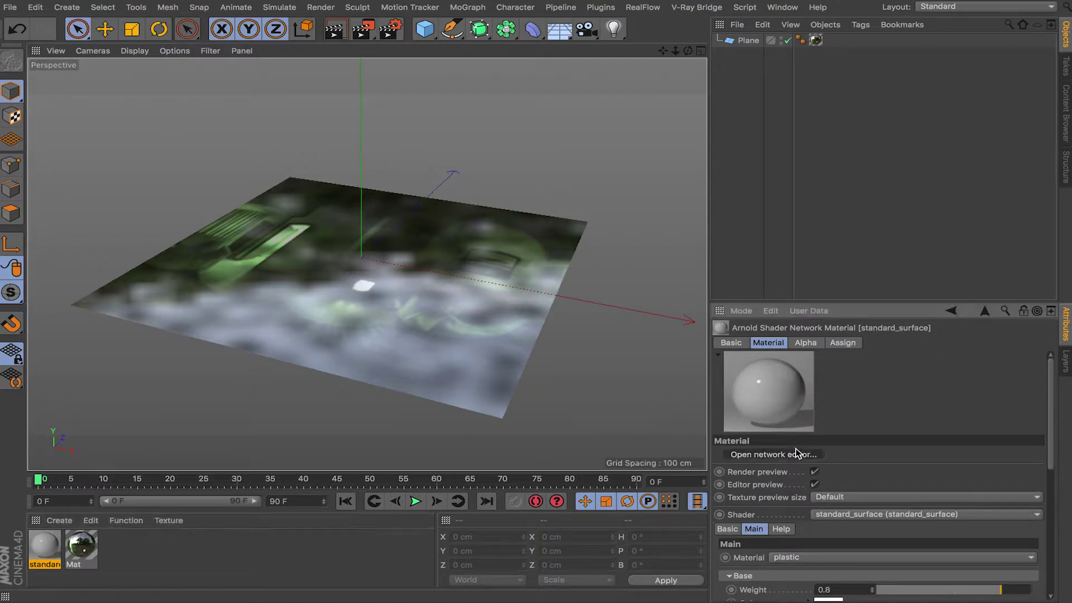
left_click_drag(505, 275, 438, 256)
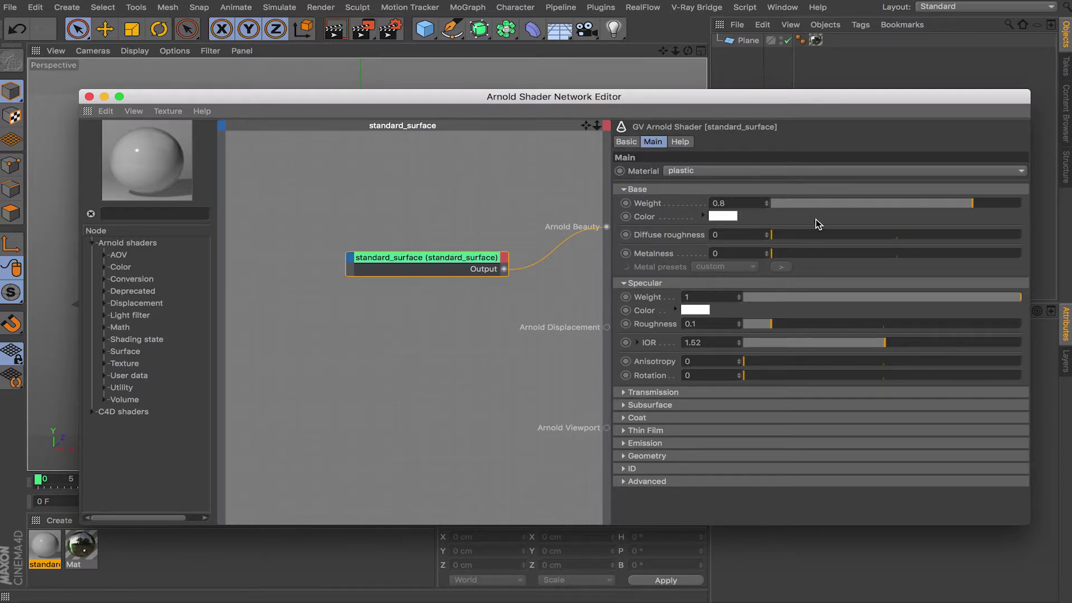
left_click(727, 217)
left_click(779, 215)
left_click(769, 230)
left_click(754, 266)
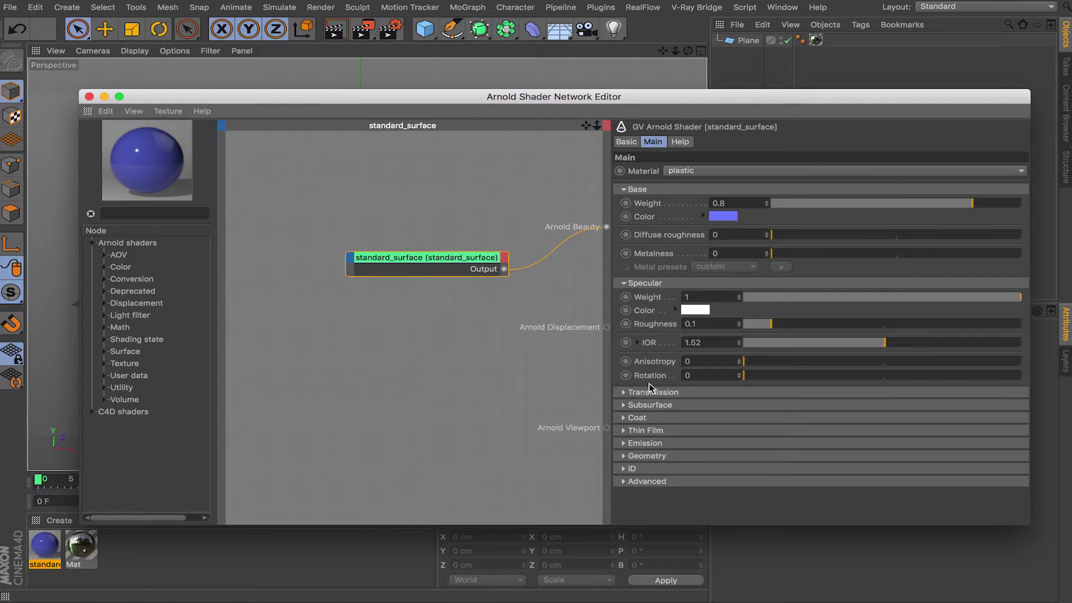
Step: Examine the Transmission, Subsurface, Coat and Emission parameters of the standard_surface shader
left_click(668, 393)
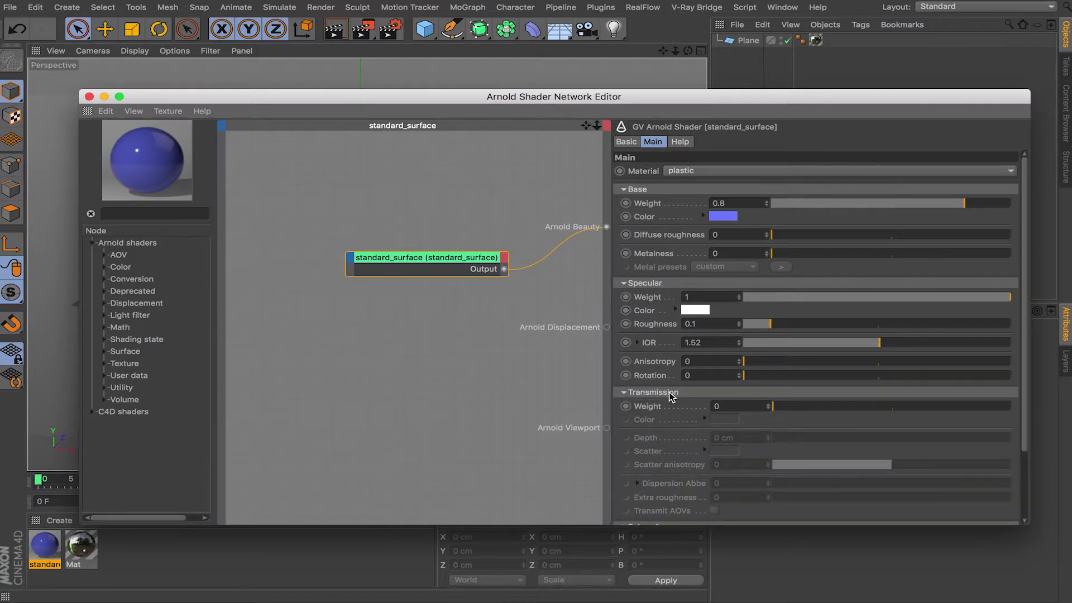
left_click(670, 393)
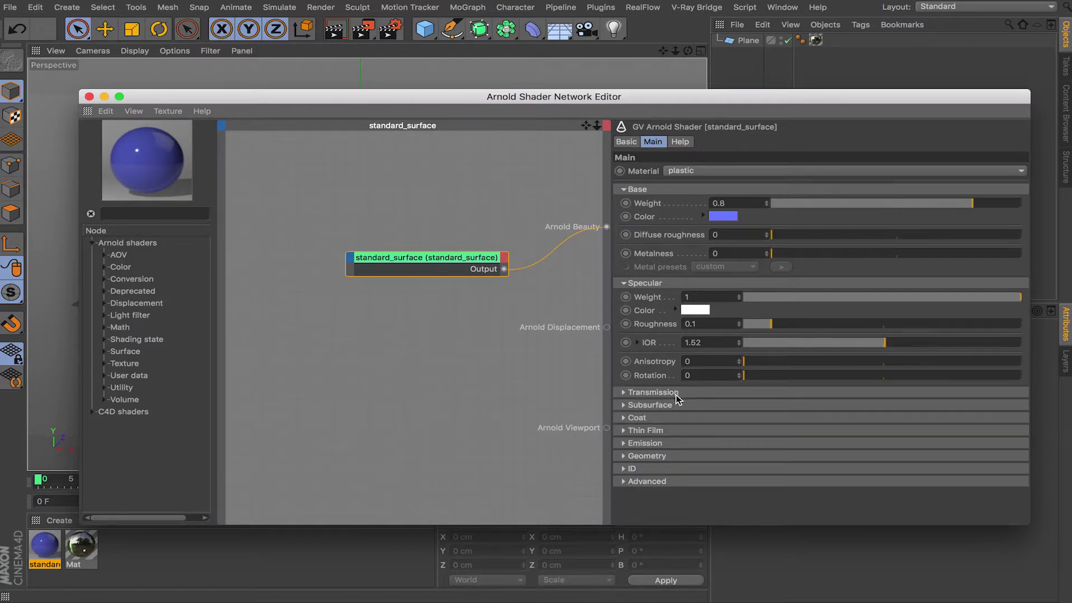
left_click(670, 404)
left_click(672, 403)
left_click(669, 418)
left_click(669, 419)
left_click(673, 443)
left_click(674, 443)
Step: Add an image texture node to the network, load fireplace_4k.hdr into it and place it above the standard_surface node
mouse_move(420, 262)
left_mouse_down()
mouse_move(398, 233)
mouse_move(407, 271)
left_mouse_up()
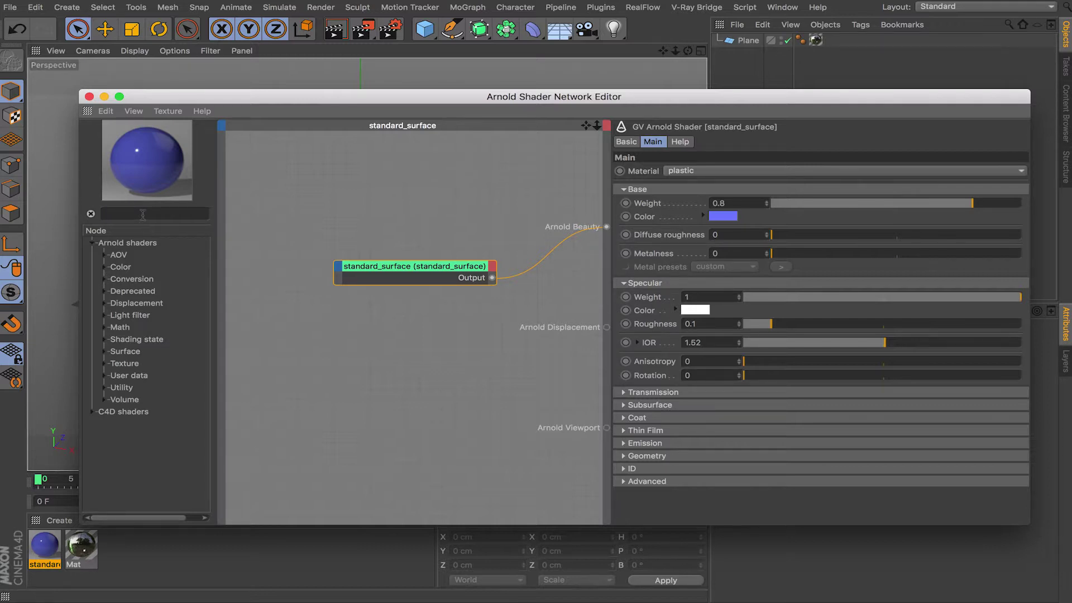
type("ima")
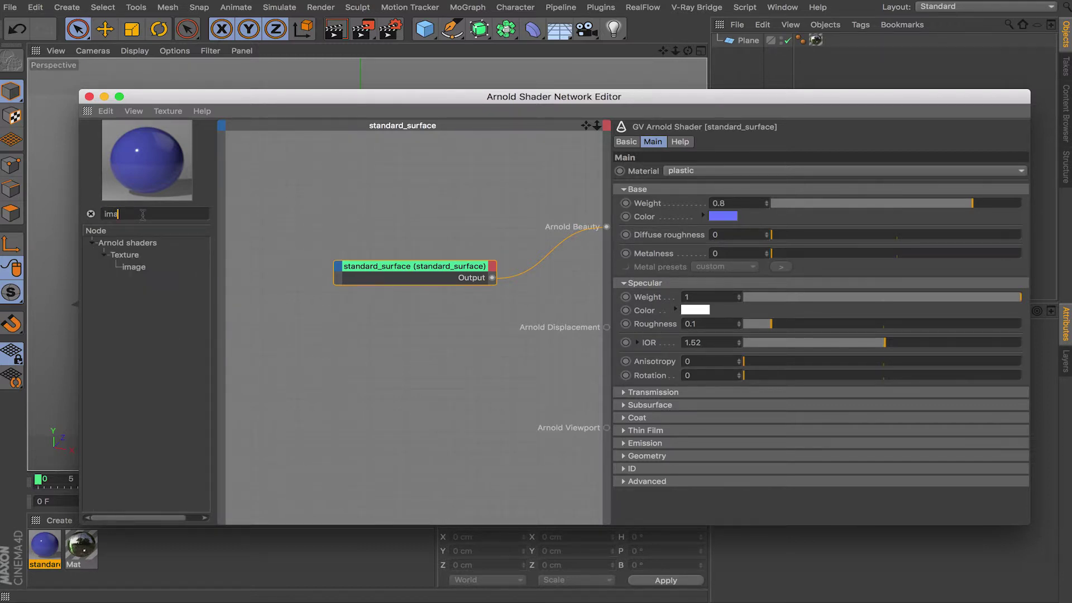
left_click_drag(137, 270, 323, 211)
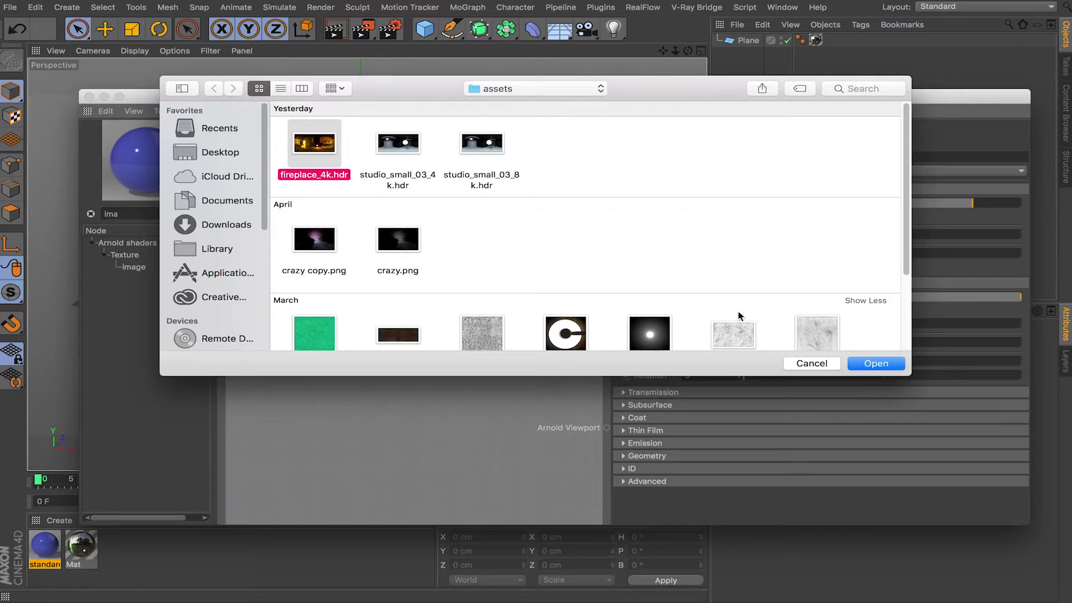
left_click(889, 366)
left_click(578, 207)
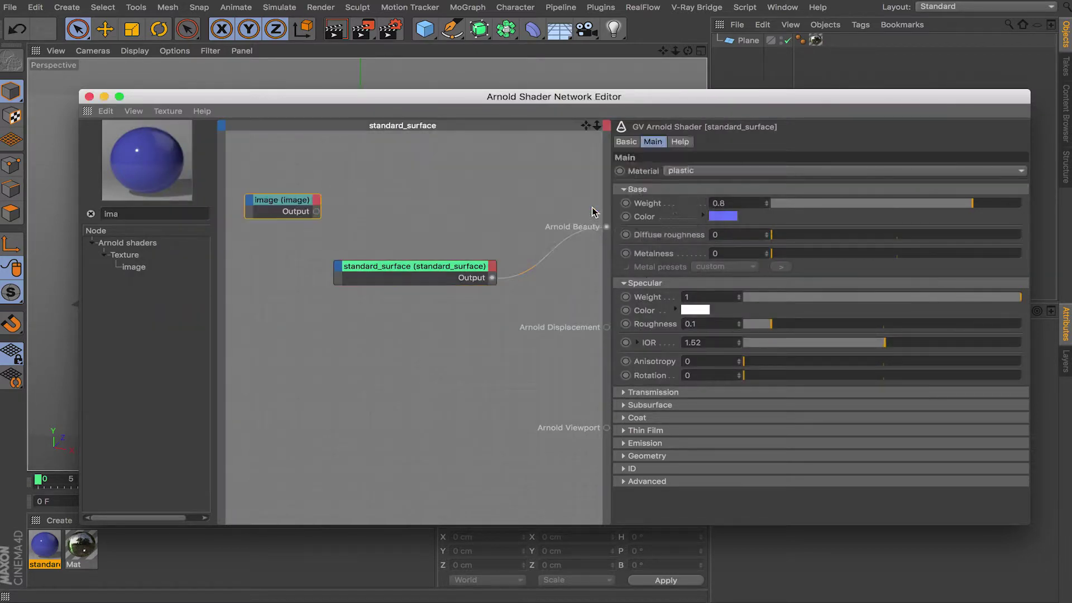
left_click(295, 204)
left_click_drag(295, 203, 371, 207)
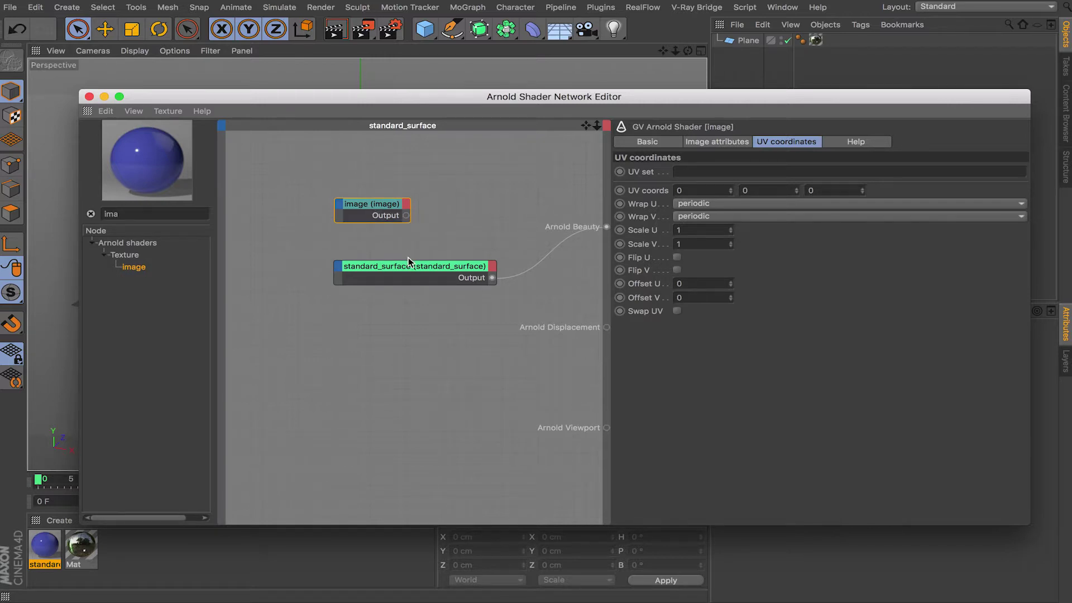
Step: Connect the image node's output to the Base Color input of the standard_surface node
left_click_drag(409, 216, 339, 268)
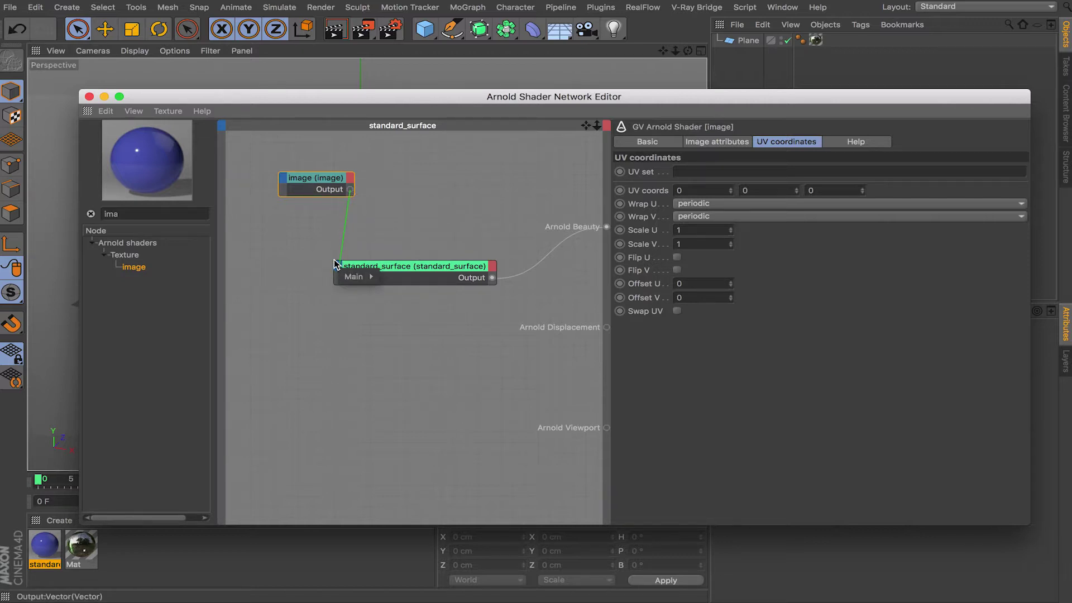
mouse_move(364, 276)
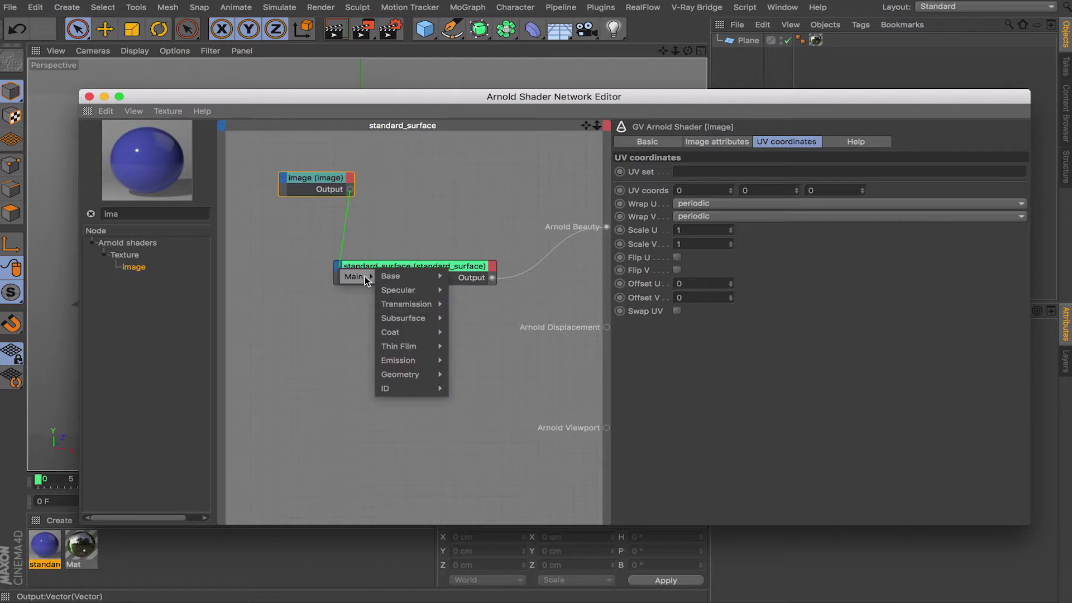
mouse_move(407, 277)
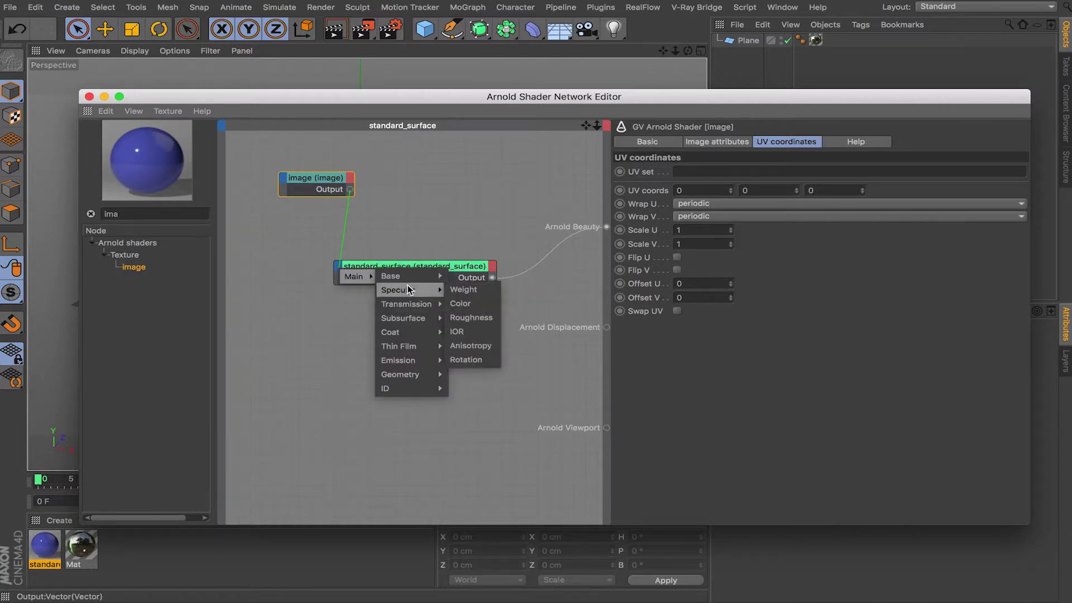
mouse_move(415, 356)
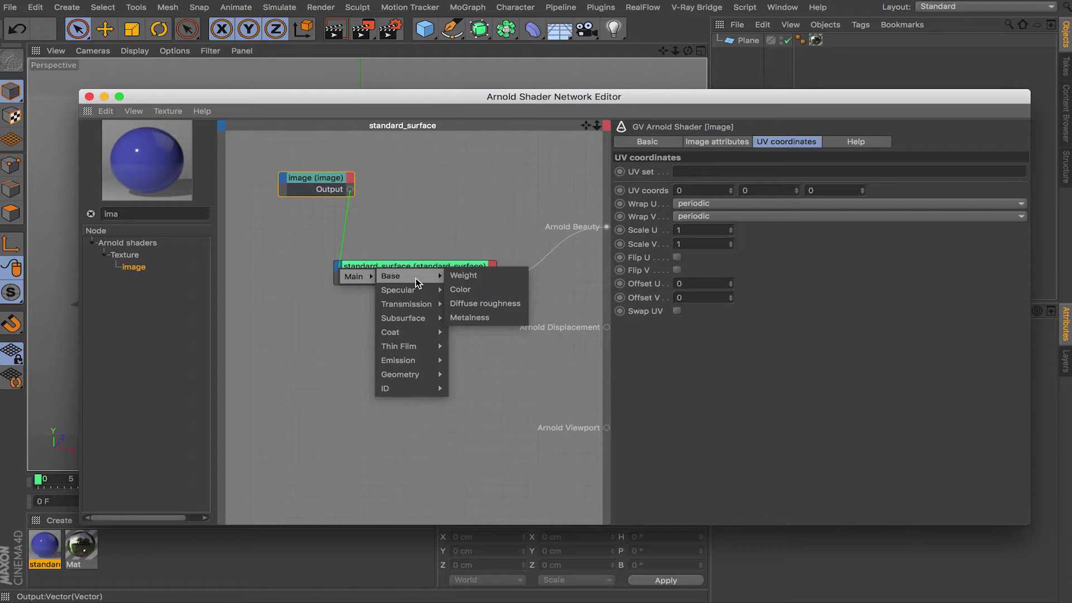
left_click(494, 289)
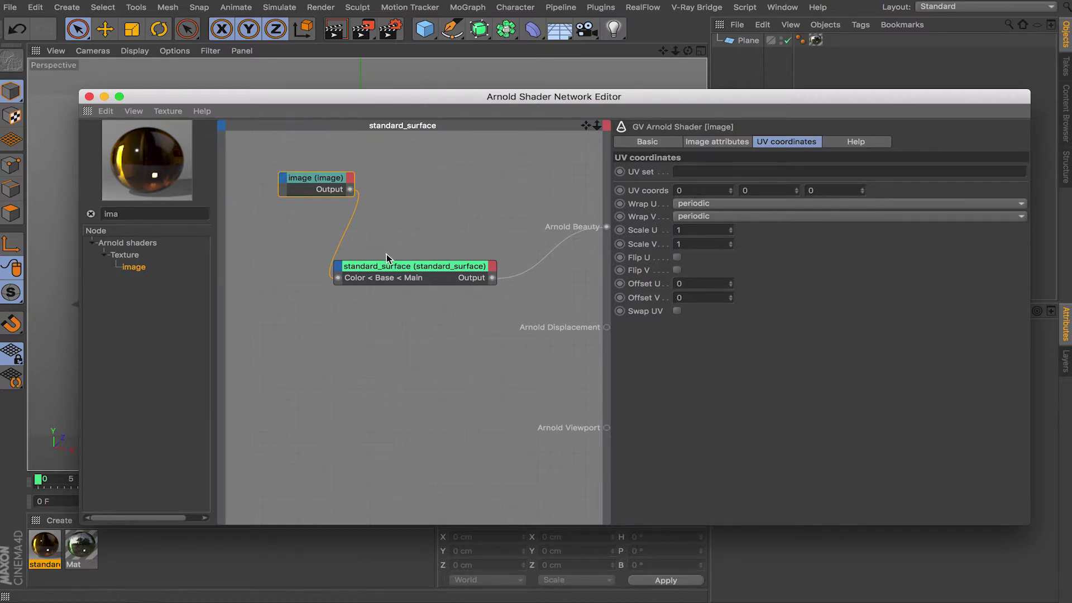
Step: Find the color_correct shader and add it to the network, moving the image node aside to make room
left_click(393, 267)
left_click(310, 180)
mouse_move(315, 178)
left_mouse_down()
mouse_move(464, 182)
mouse_move(297, 193)
mouse_move(380, 179)
mouse_move(308, 193)
left_mouse_up()
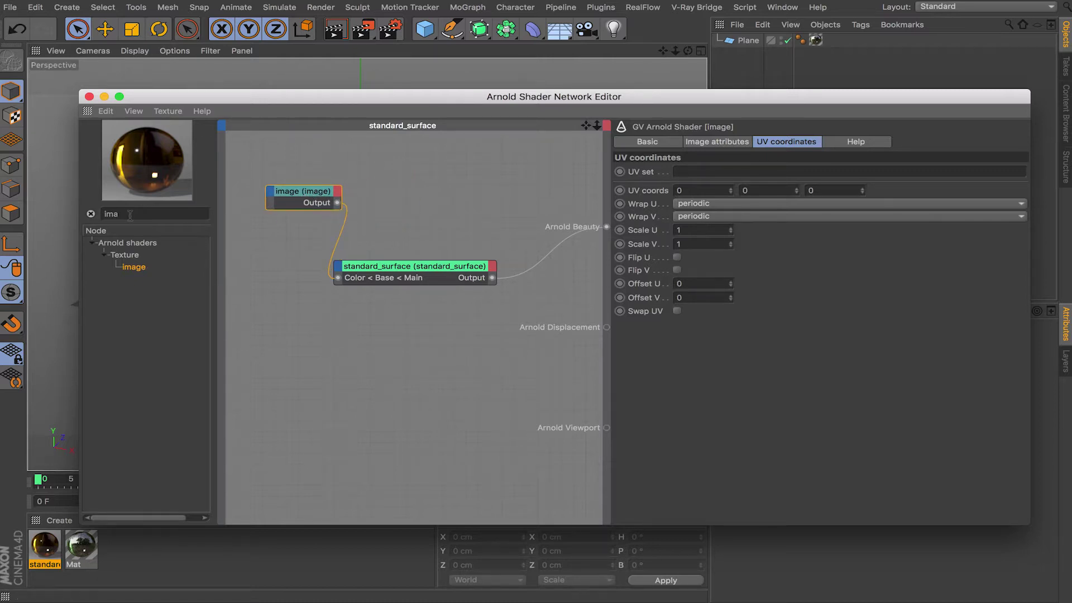
left_click_drag(134, 213, 75, 219)
key("BackSpace")
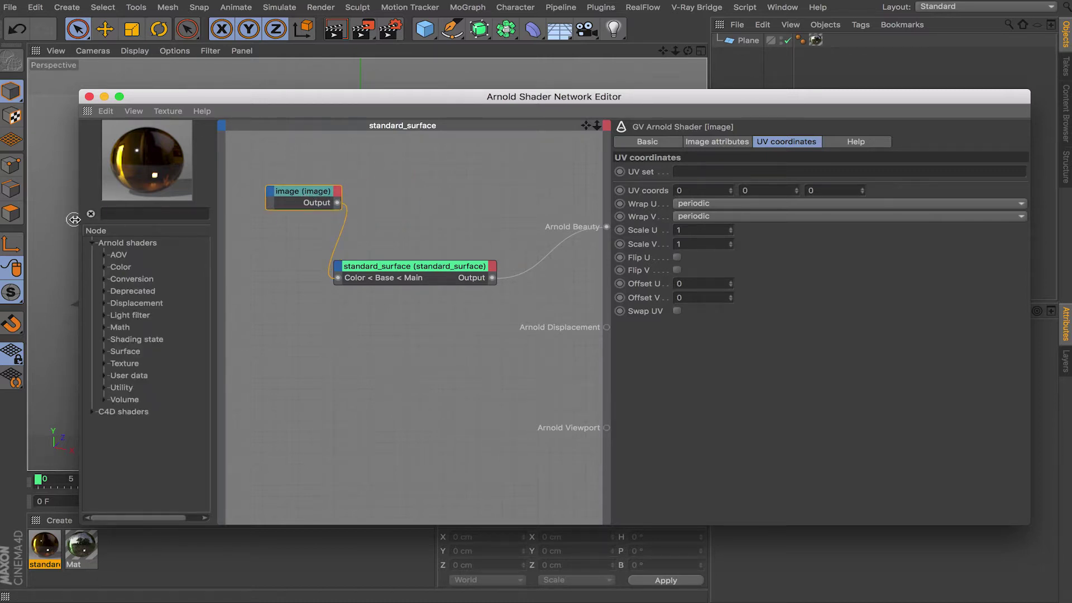
type("colo")
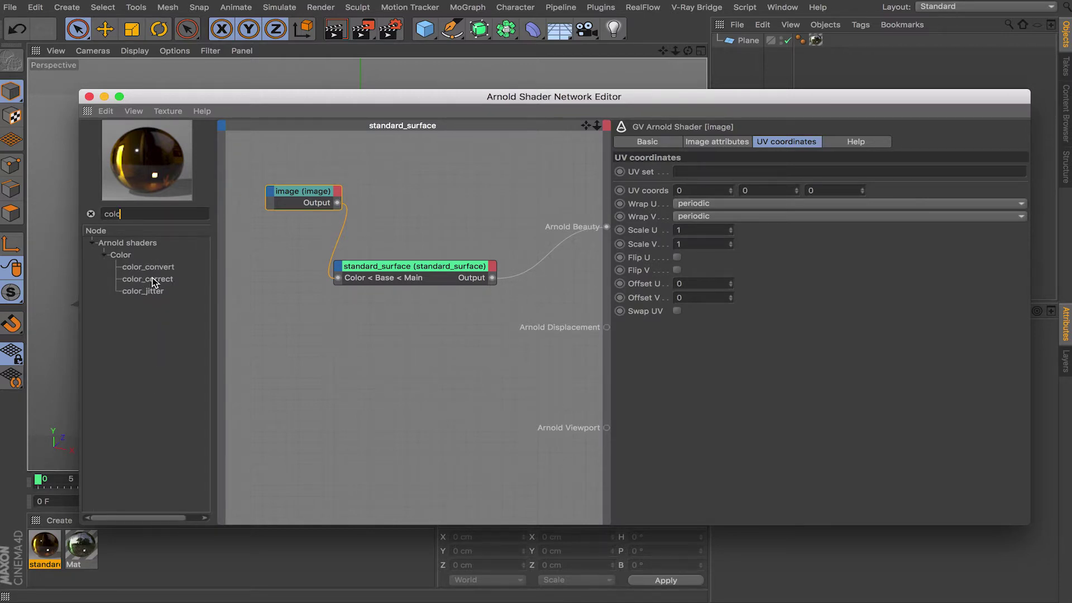
left_click_drag(344, 235, 432, 202)
left_click_drag(316, 193, 283, 167)
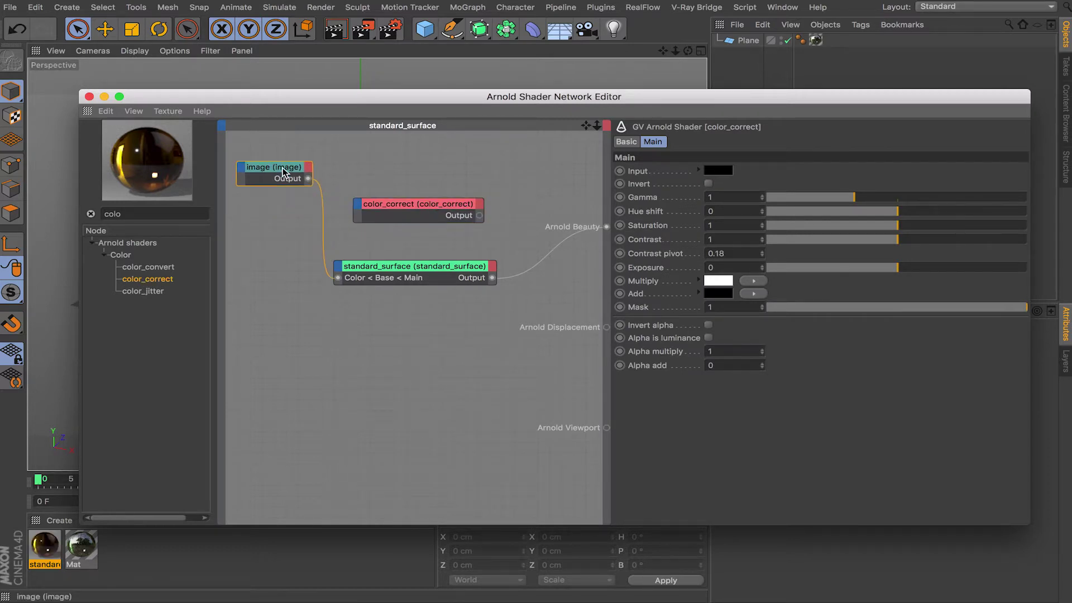
Step: Route the image node through the color_correct node's Input into the standard_surface Base Color, and show the color_correct settings
left_click(390, 274)
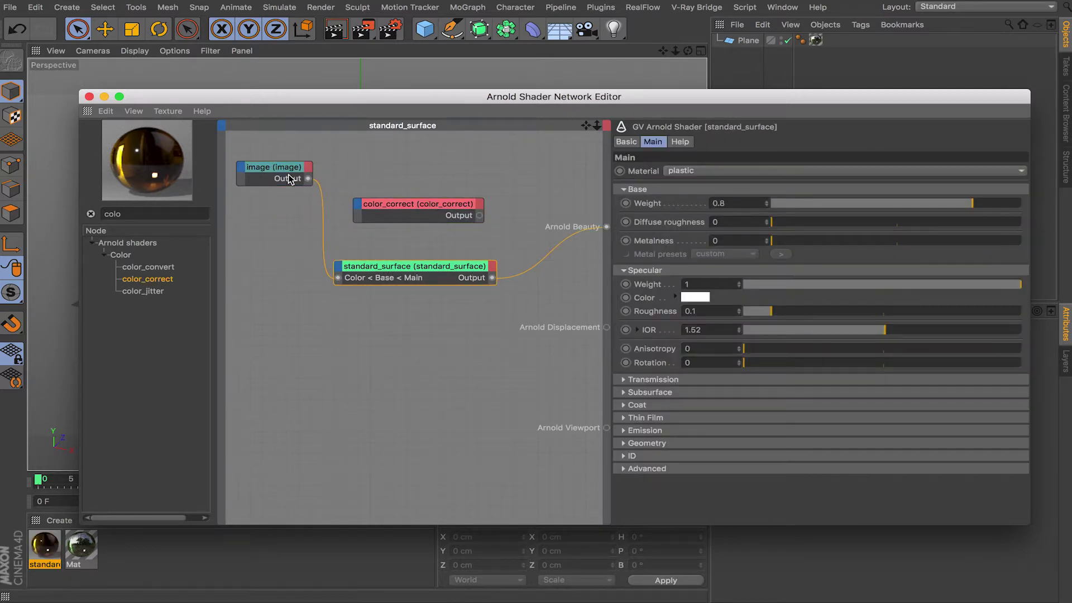
left_click(285, 173)
left_click_drag(311, 181, 339, 279)
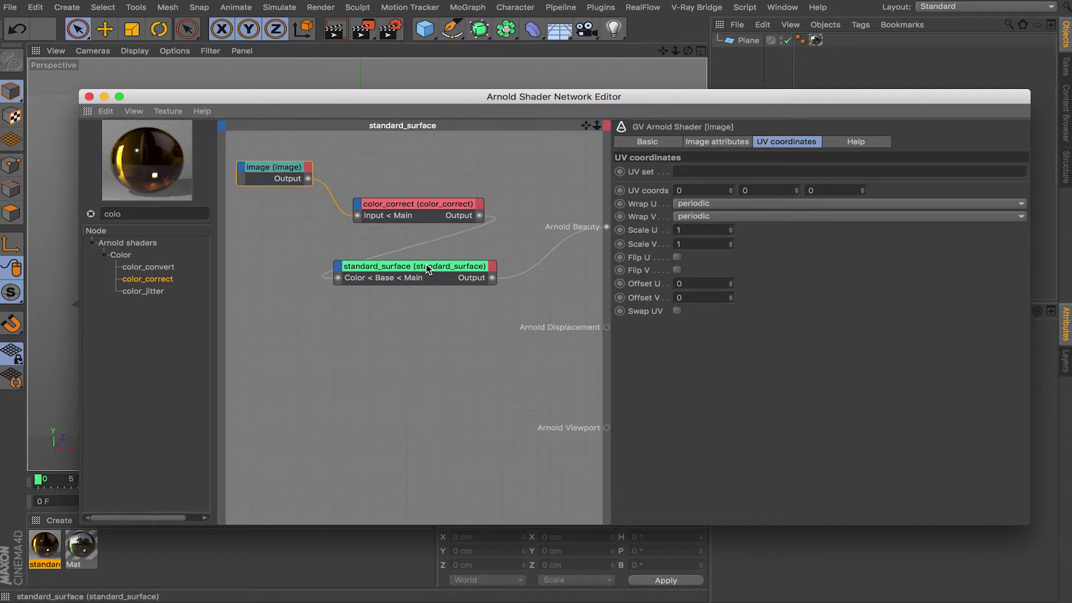
left_click(433, 203)
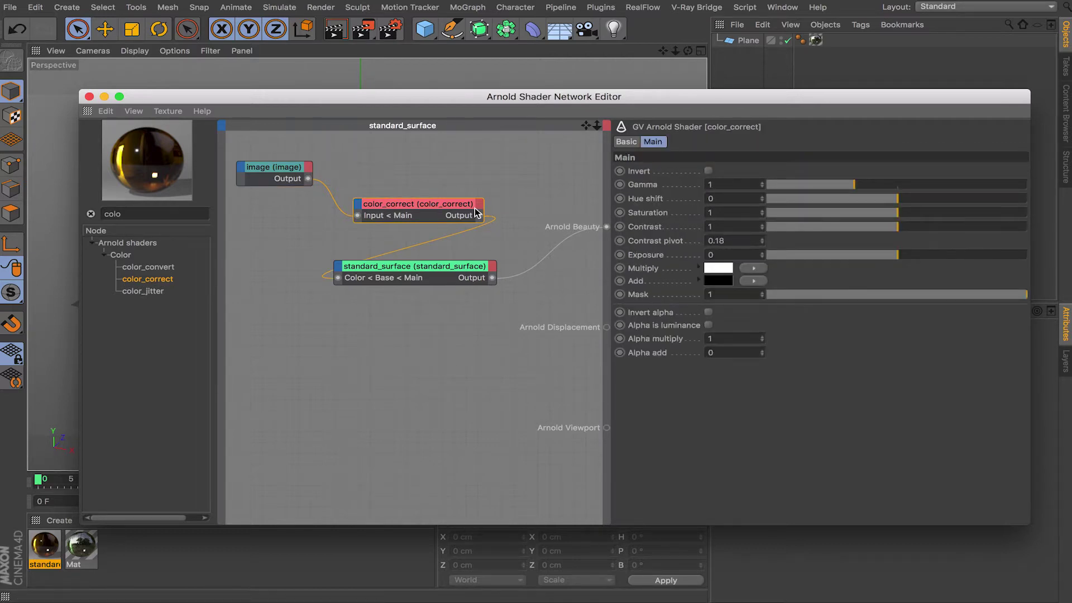
Step: Set the HSL layer's Hue to -108° in the Layer shader of Mat's Color channel and close its editor
double_click(82, 545)
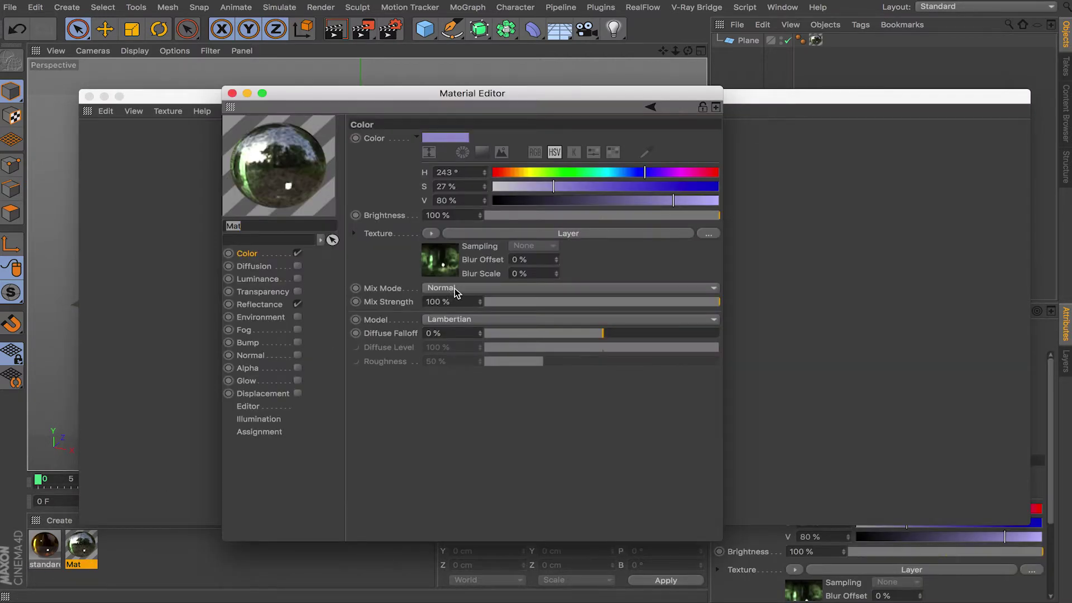
left_click(593, 235)
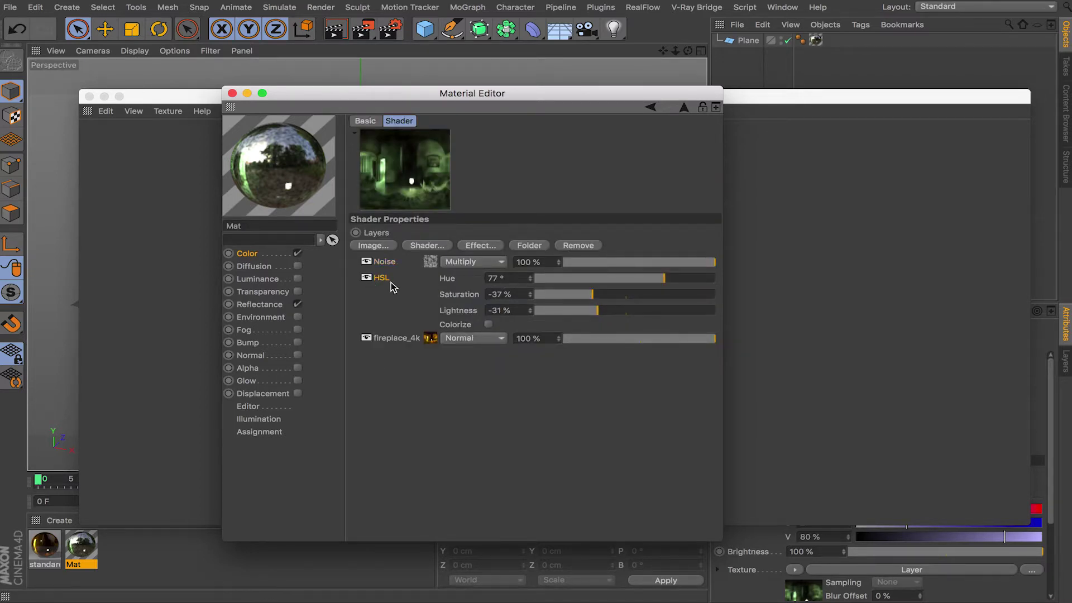
left_click_drag(642, 282, 571, 279)
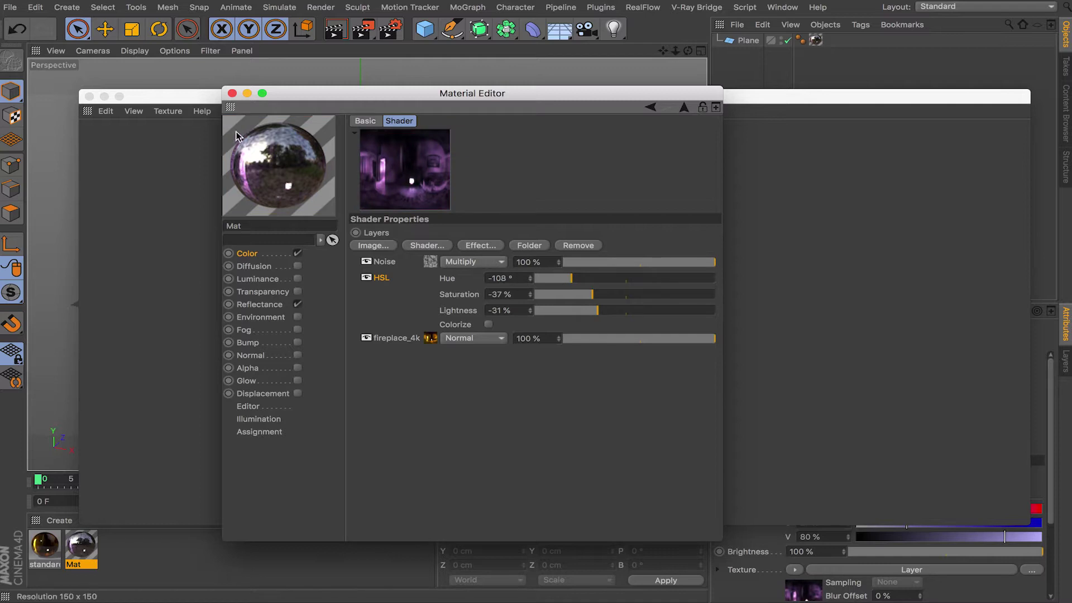
left_click(233, 93)
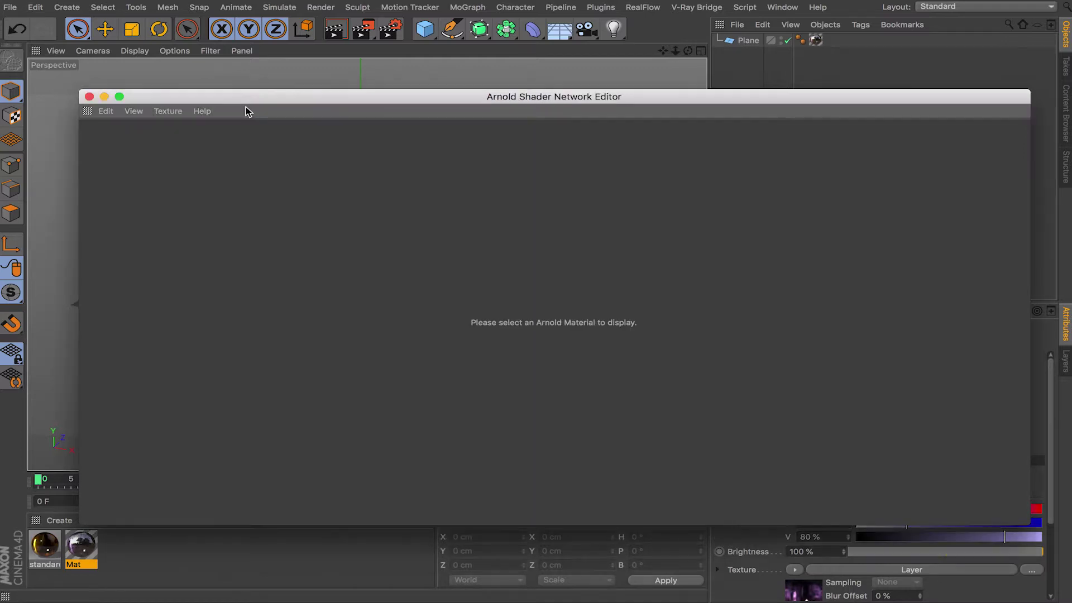
Step: Set the Hue shift of the Arnold material's color_correct node to -0.31 and select the image node
left_click(47, 544)
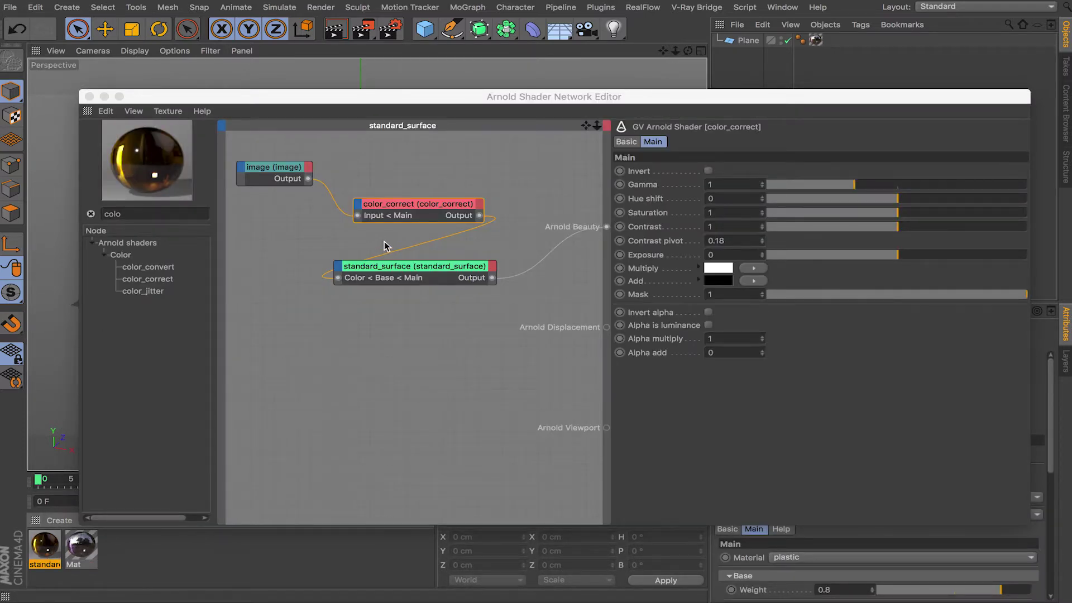
left_click(395, 209)
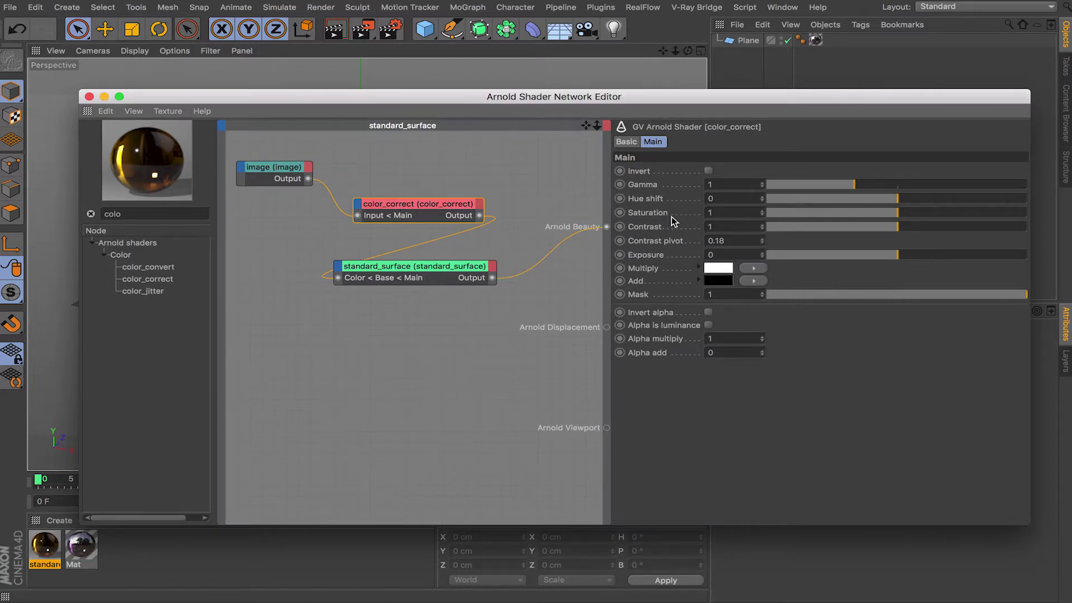
left_click_drag(874, 199, 803, 199)
mouse_move(871, 198)
left_mouse_down()
mouse_move(1013, 199)
mouse_move(858, 199)
left_mouse_up()
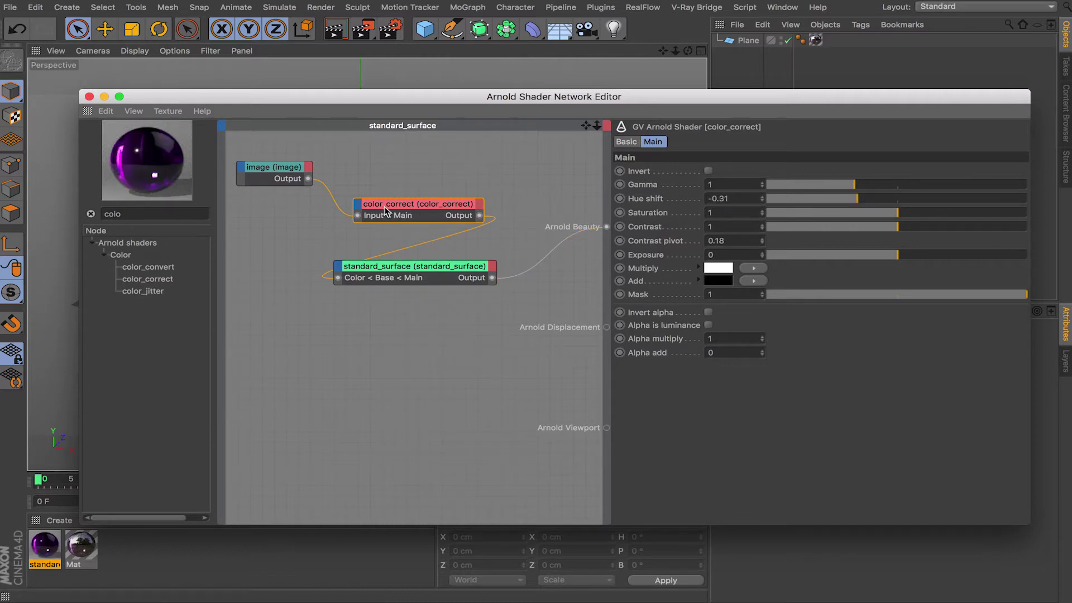
left_click(287, 177)
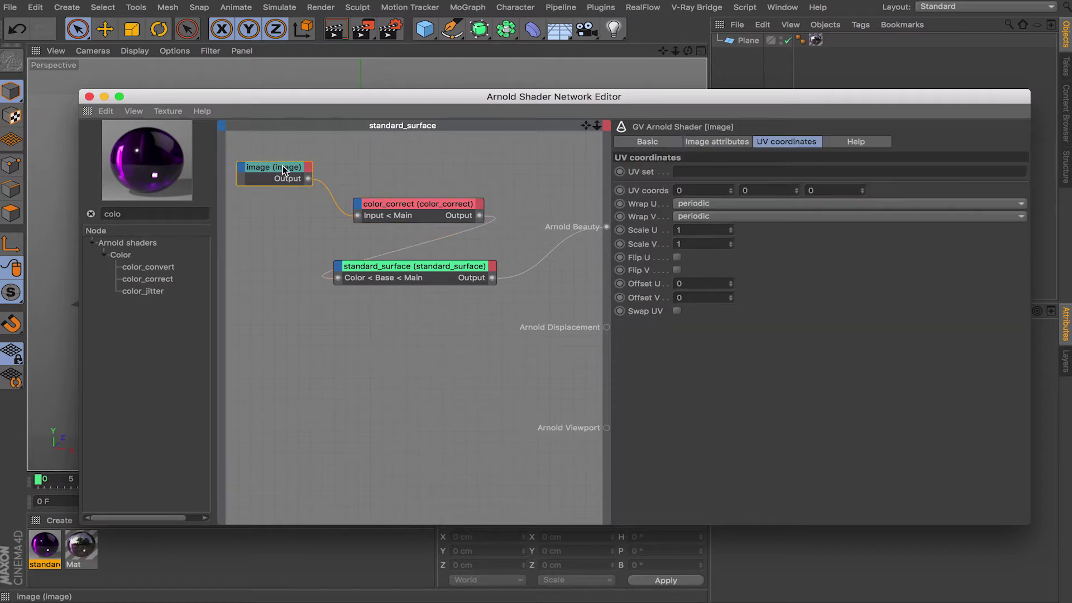
Step: Connect the image node's Output directly to the Specular Color of the standard_surface node
left_click(394, 204)
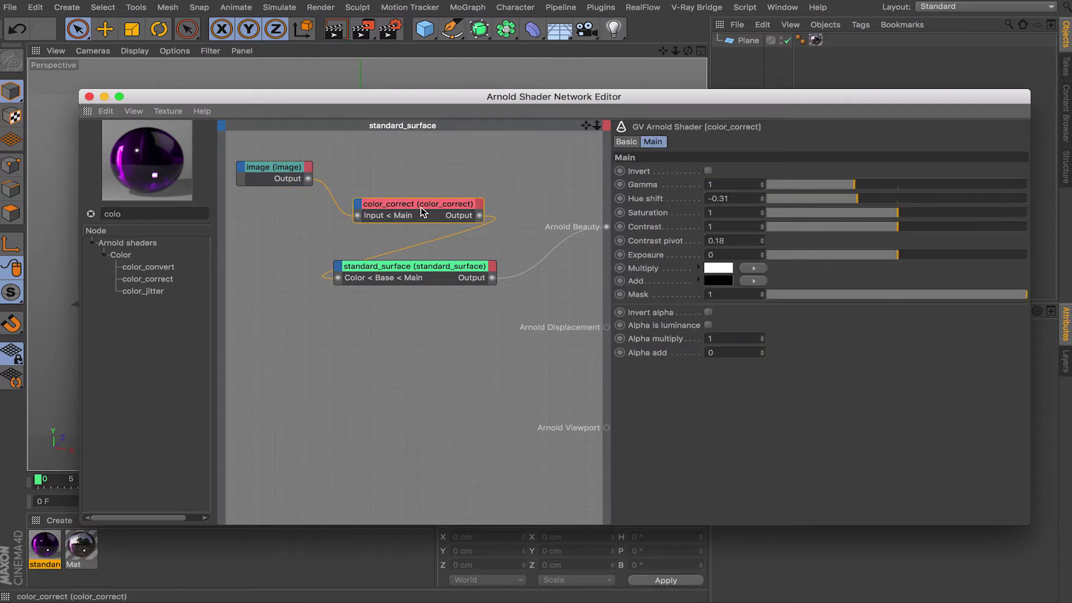
left_click(422, 271)
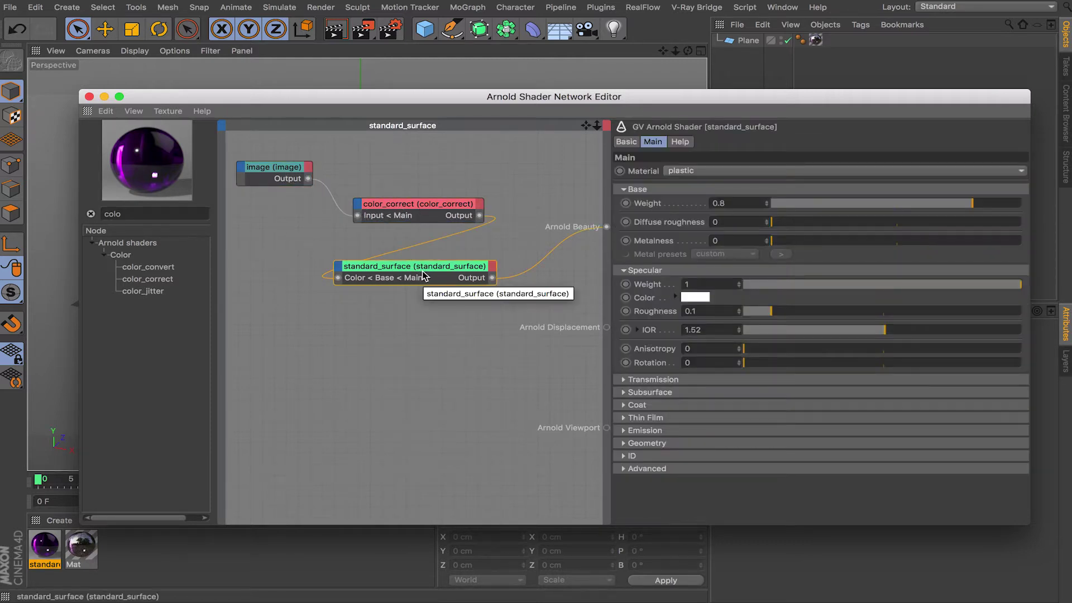
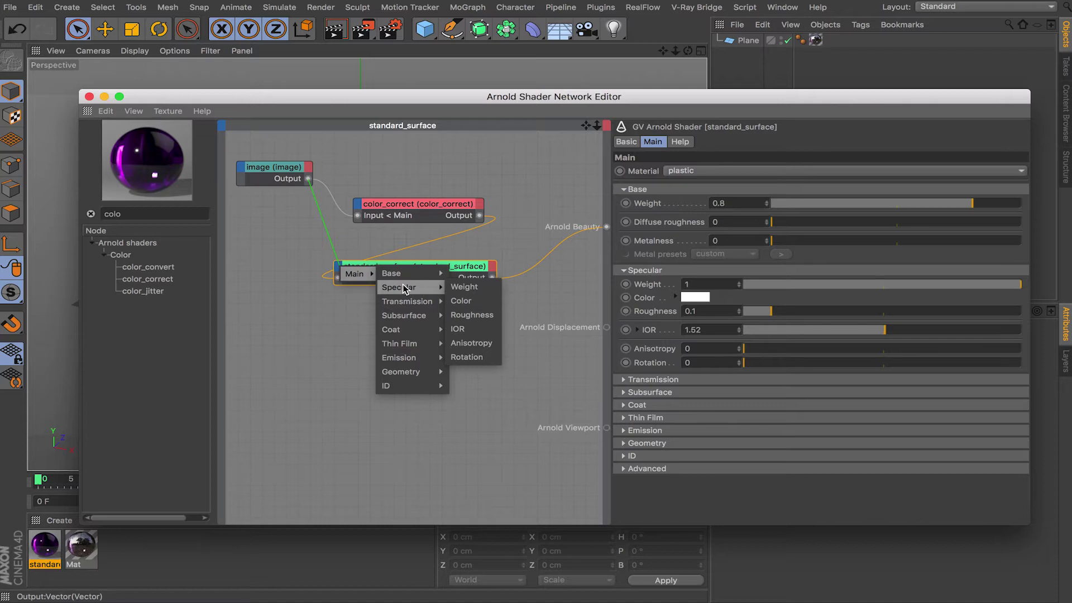
left_click(461, 301)
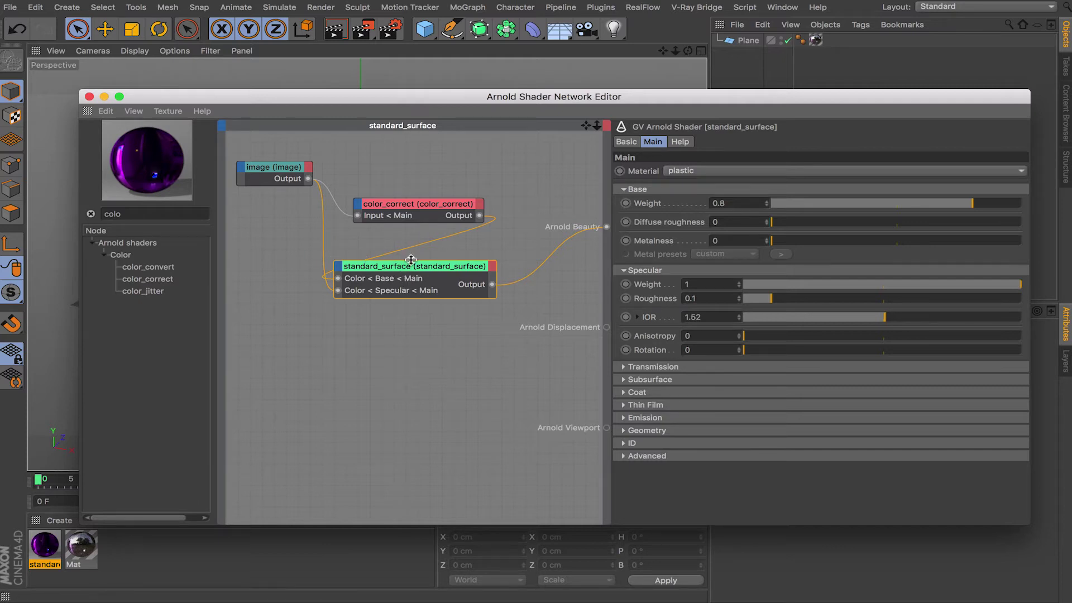
Step: Shift the standard_surface node slightly and delete the link from the image node to its Specular Color
left_click_drag(413, 273, 434, 287)
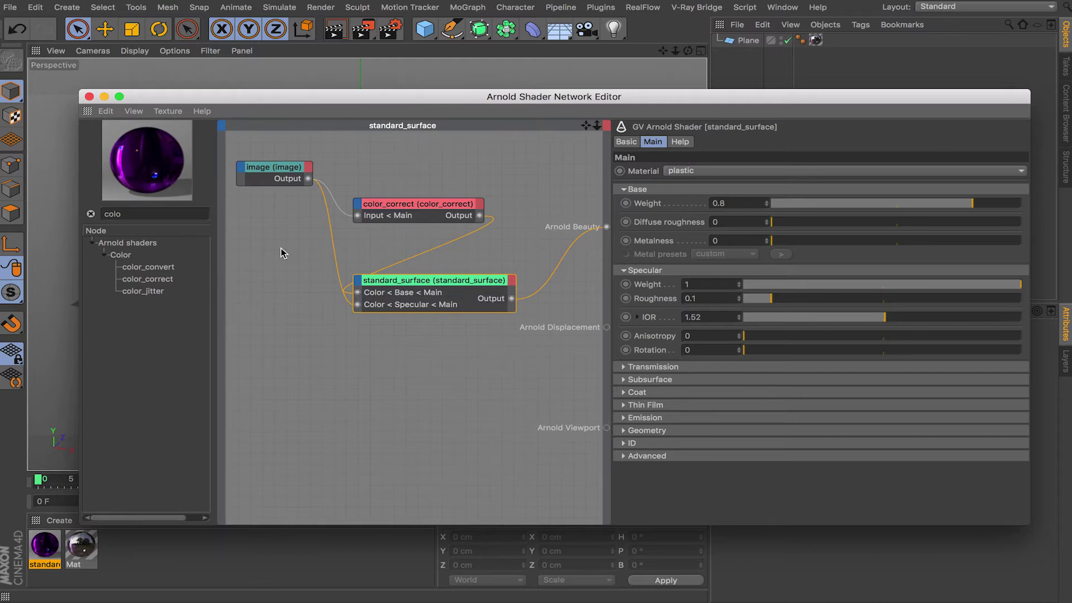
left_click(335, 260)
key("Delete")
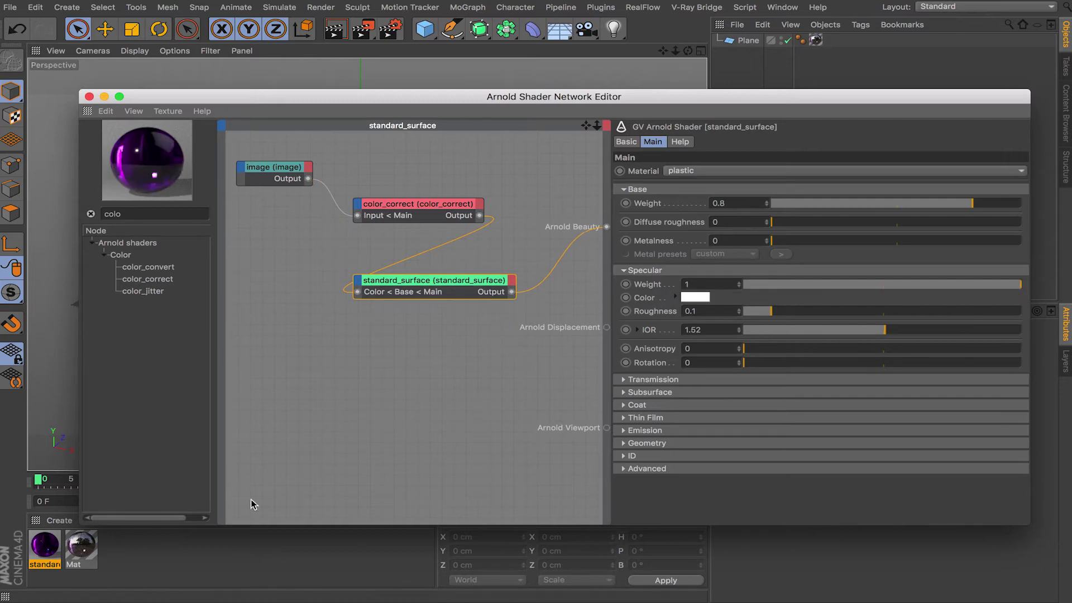
Step: Open the Mat material for editing and look through its Reflectance, Transparency and Diffusion channels
mouse_move(288, 556)
double_click(83, 550)
left_click_drag(477, 96, 604, 123)
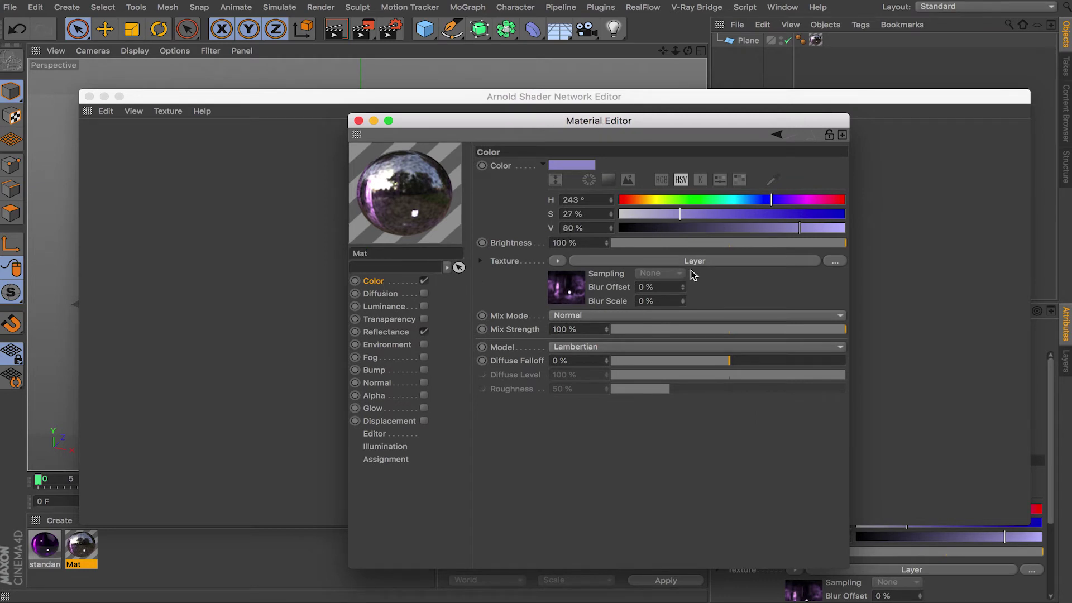
left_click(387, 330)
left_click(390, 319)
left_click(384, 293)
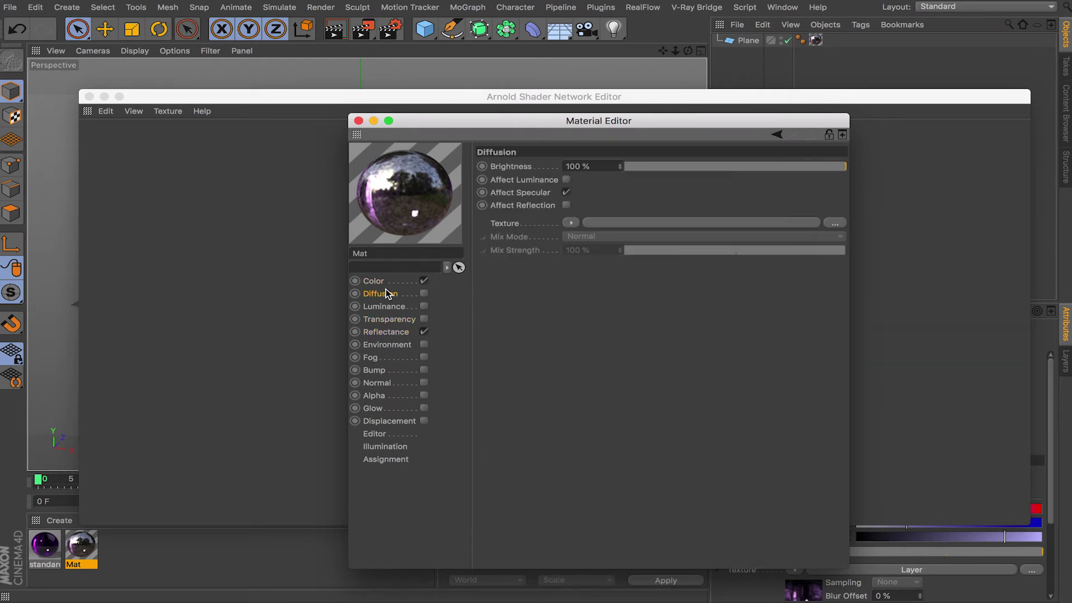
Step: Examine the Layer shader in Mat's Color channel, go back to the channel and close the material's editor
left_click(384, 281)
left_click(577, 264)
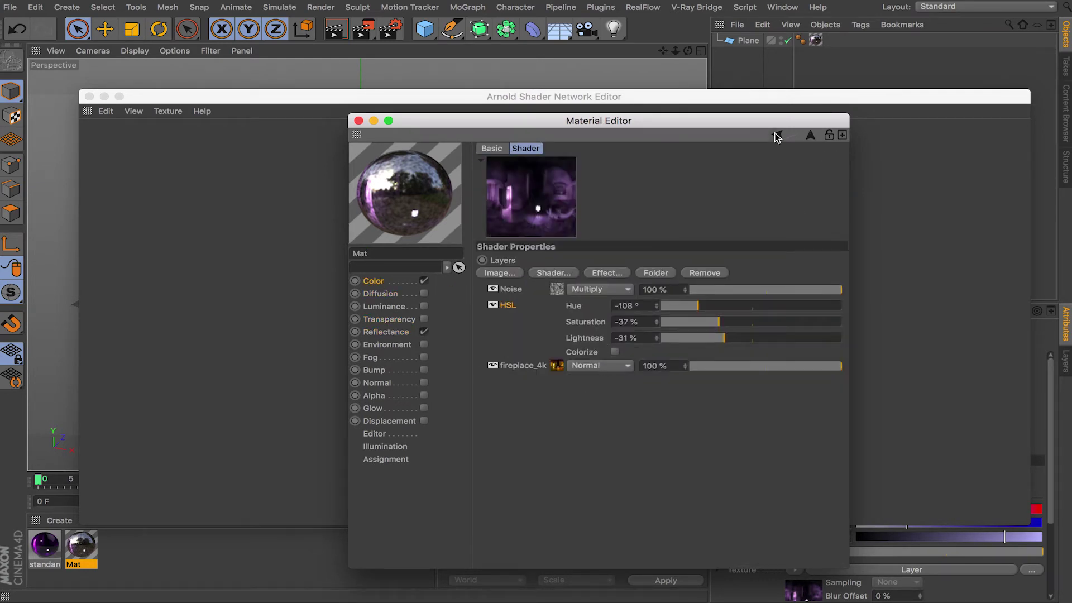
left_click(777, 135)
left_click(358, 120)
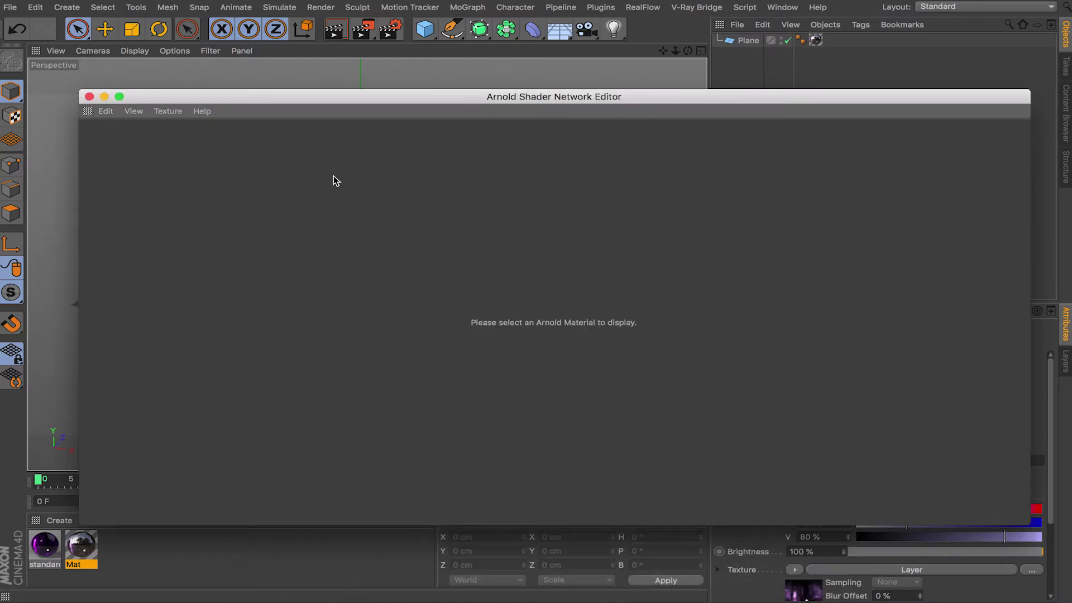
Step: Display the Arnold material's network again and inspect the settings of its image and color_correct nodes
left_click(48, 556)
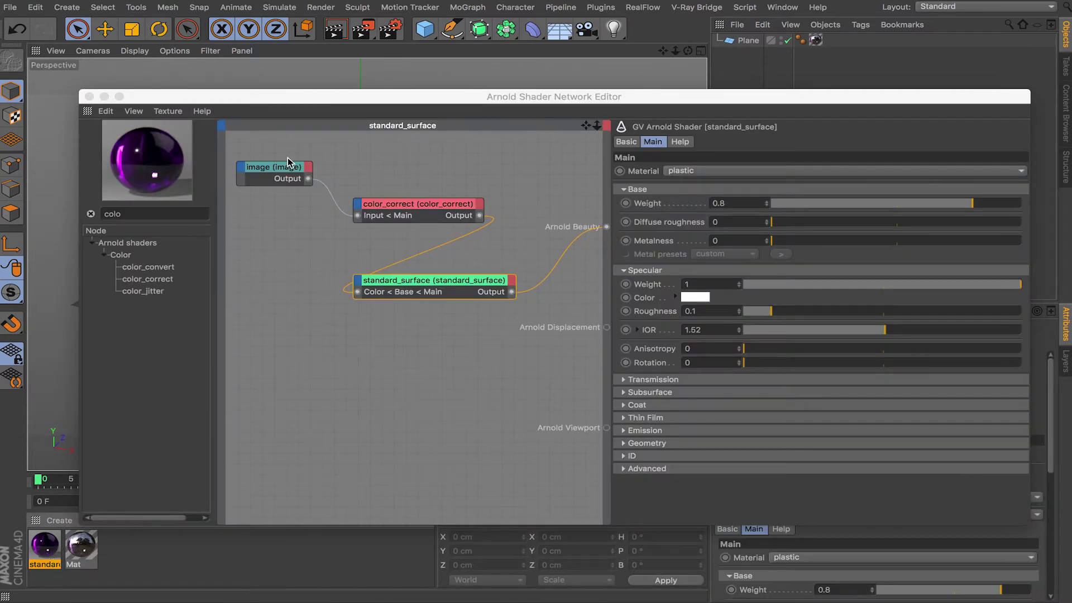
left_click(289, 162)
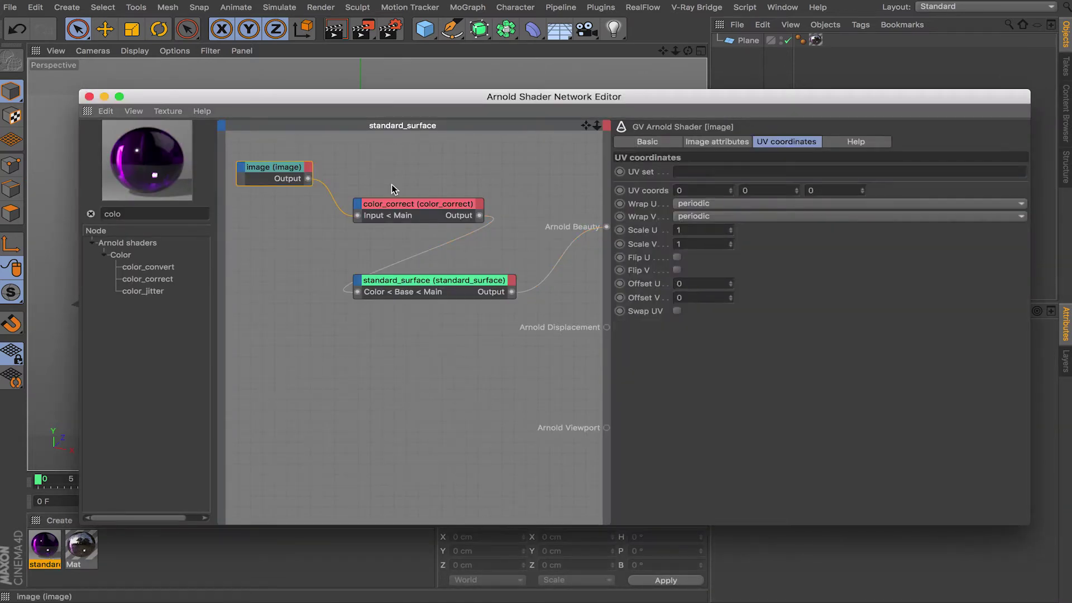
left_click(409, 212)
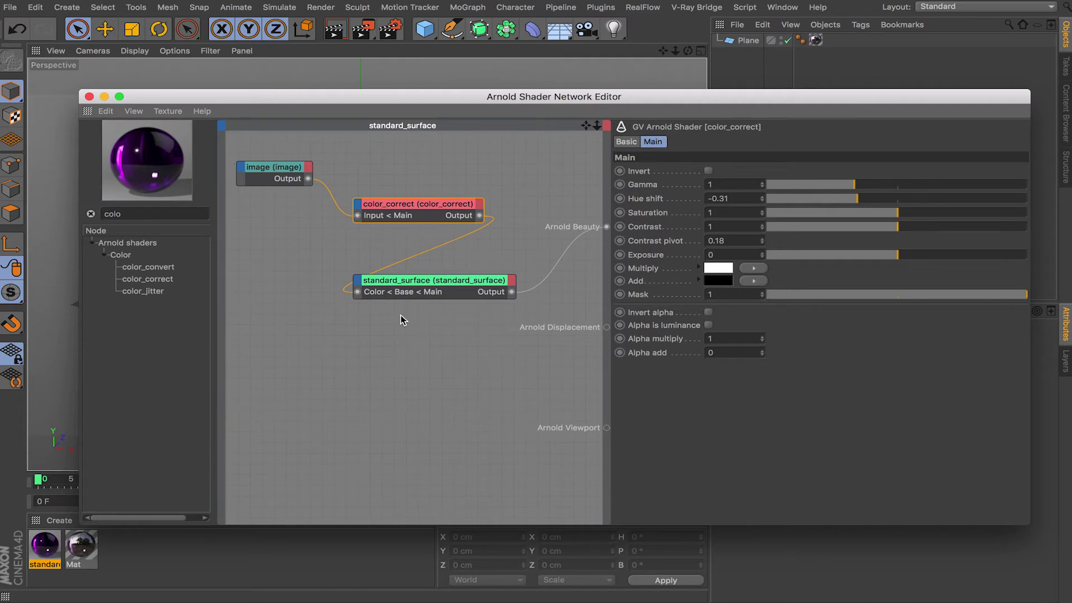
Step: Reposition the color_correct node closer to the image node in the Arnold network
scroll(400, 315, "down", 3)
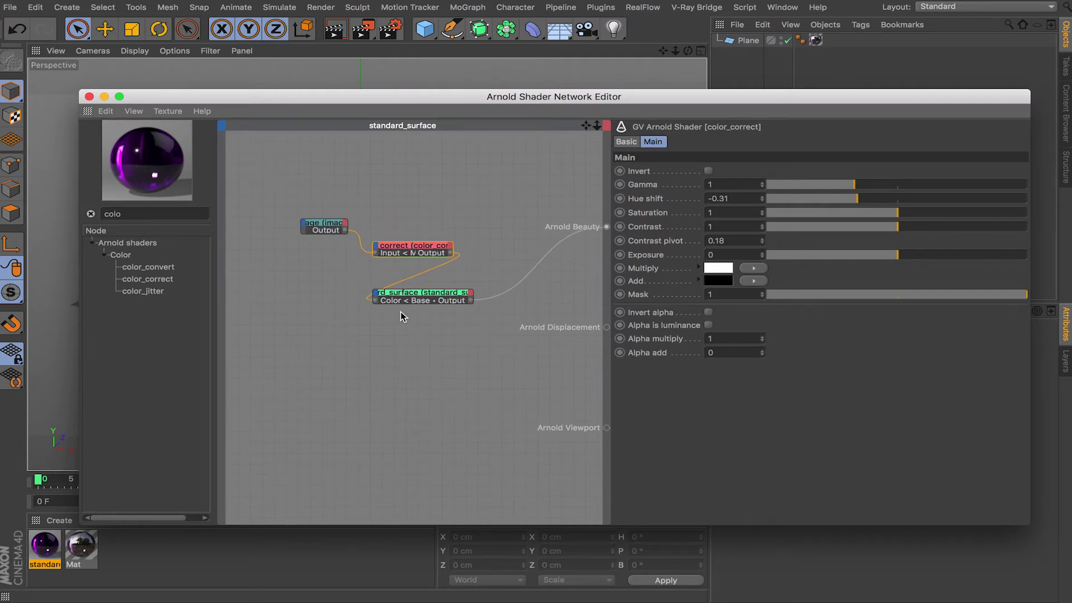
scroll(401, 312, "up", 5)
scroll(400, 312, "down", 5)
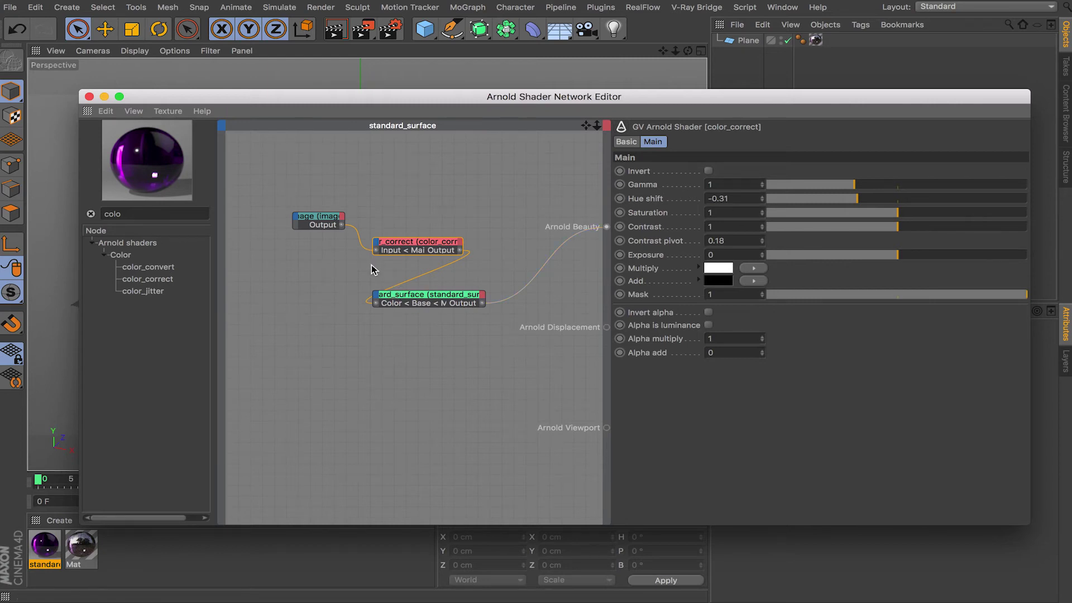
scroll(374, 271, "up", 3)
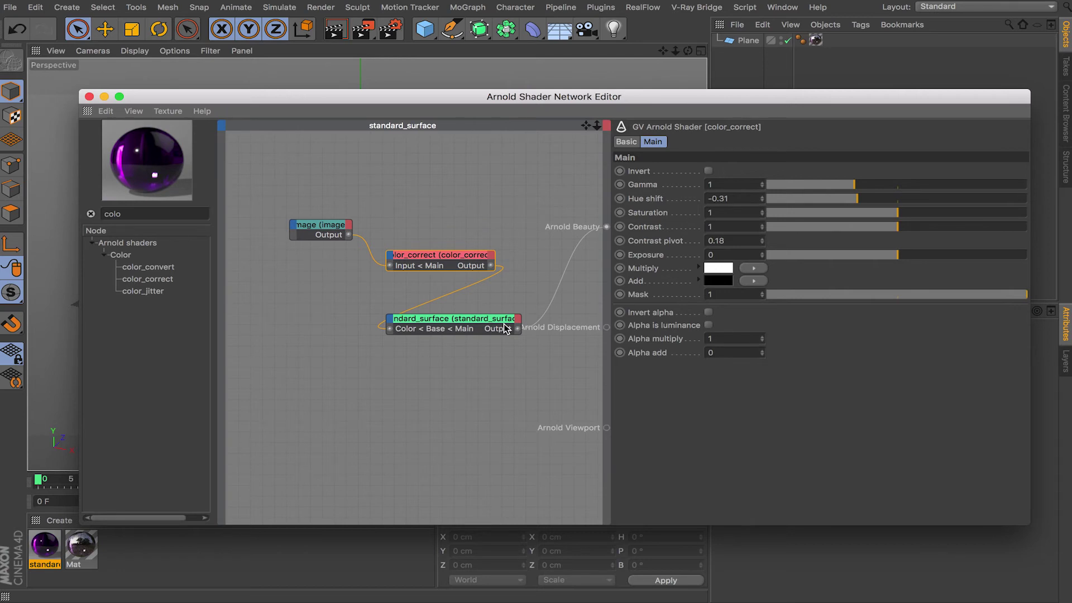
left_click(366, 319)
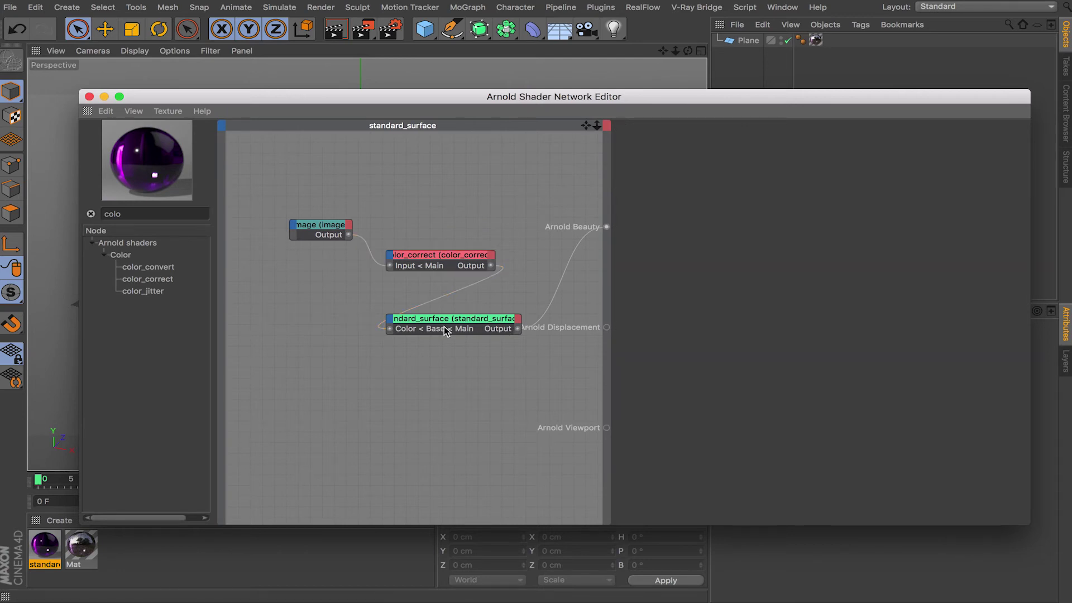
left_click_drag(455, 259, 433, 260)
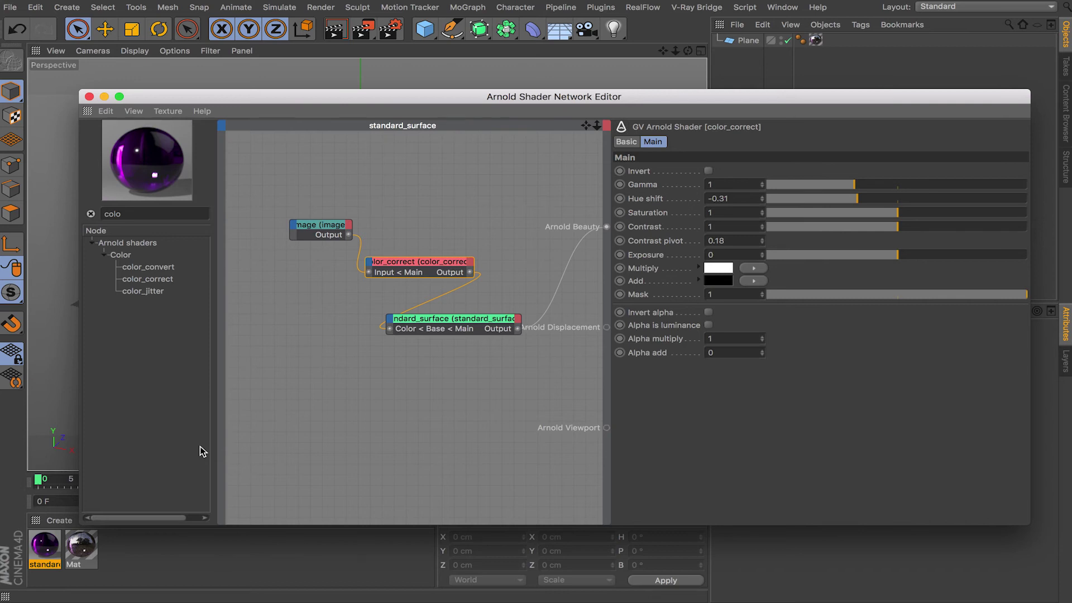
Step: Review Mat's Color channel once more, close its editor and return to the Arnold material's network
double_click(79, 548)
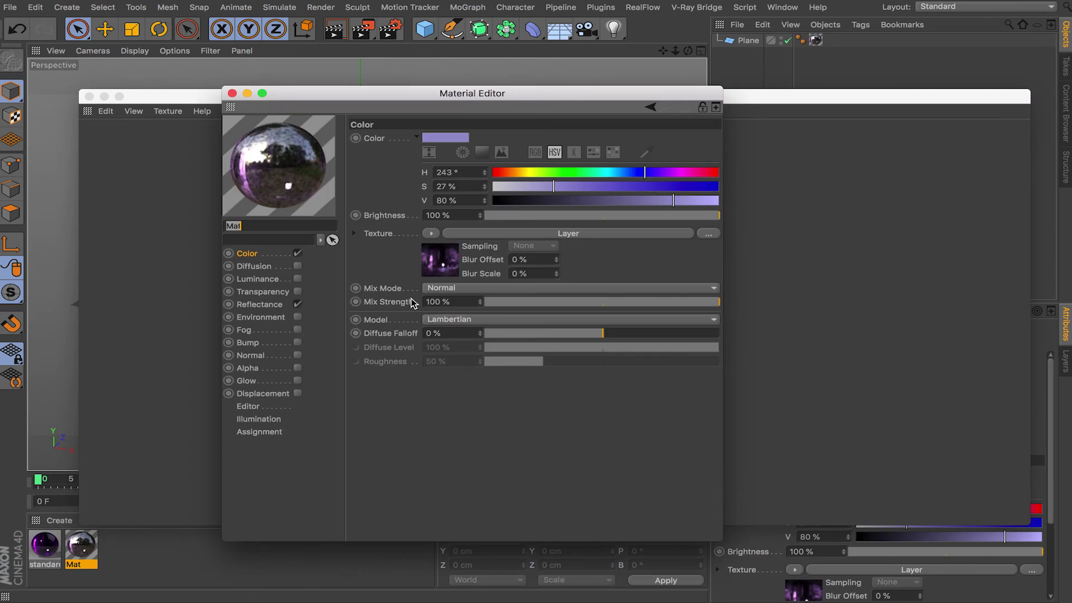
left_click(232, 93)
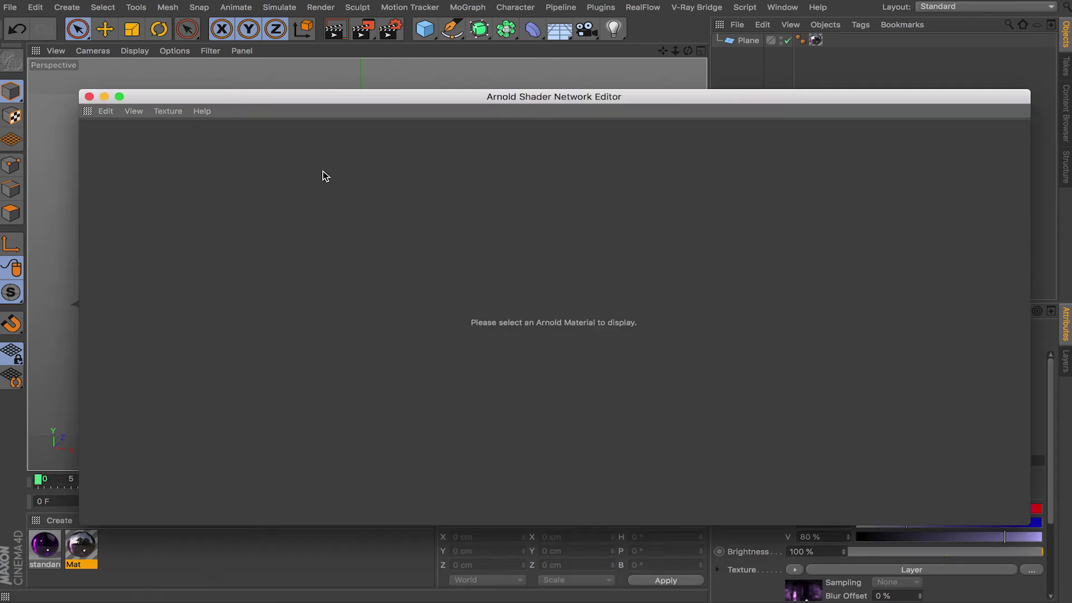
left_click(49, 549)
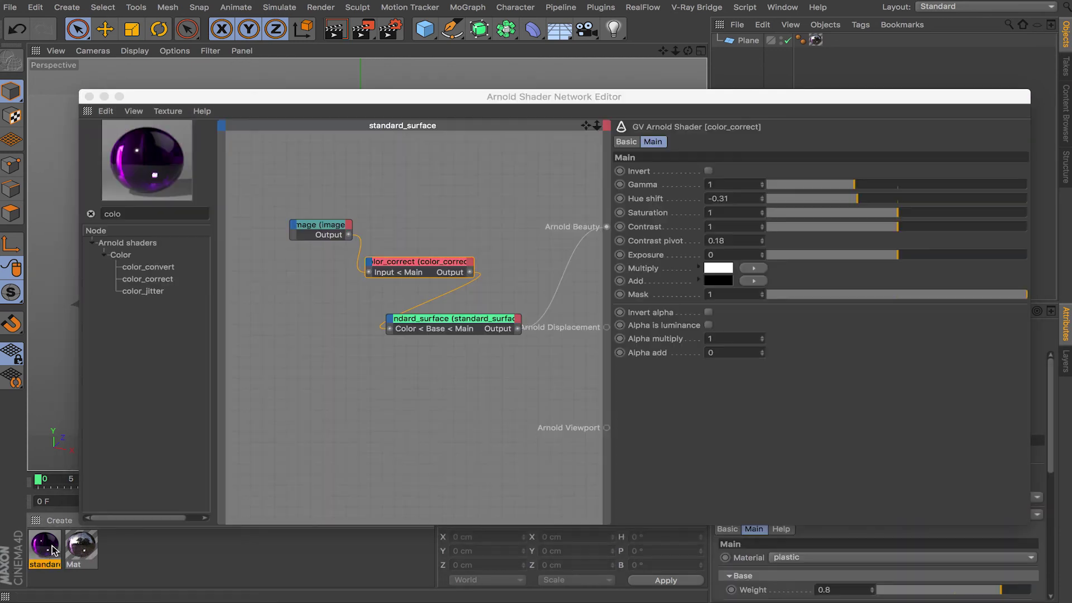
Step: Show the standard_surface node's settings and move the Arnold Shader Network Editor window away from the plane in the viewport
left_click(407, 381)
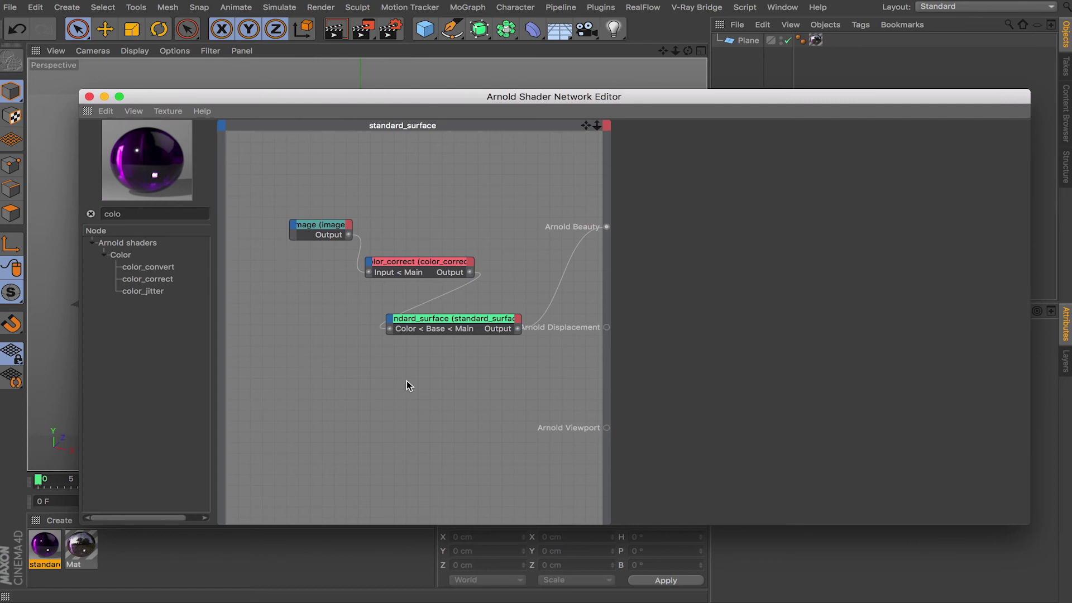
left_click(433, 324)
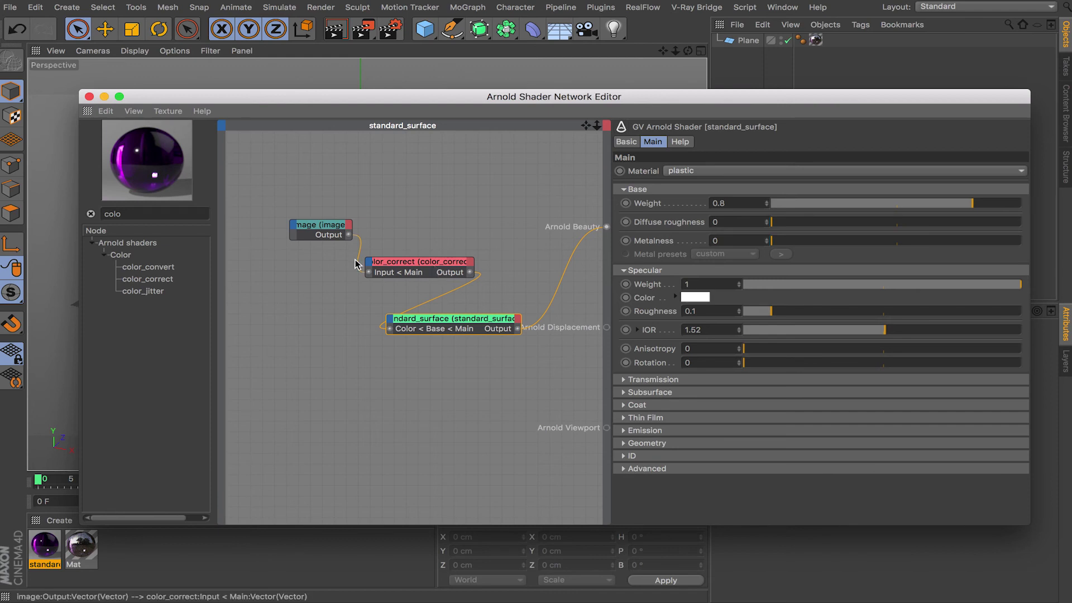
left_click_drag(428, 100, 393, 465)
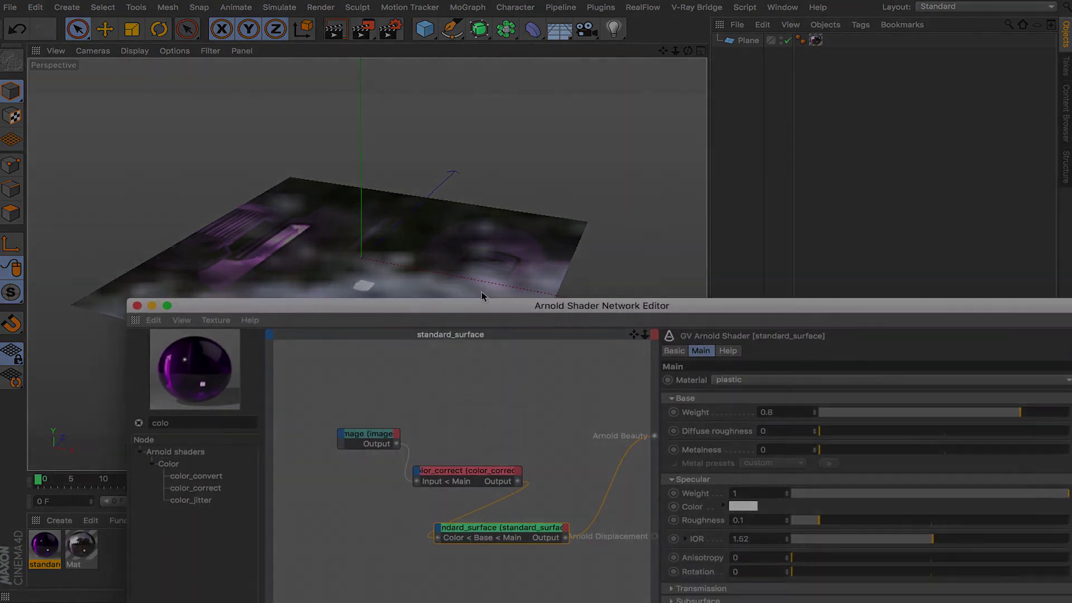